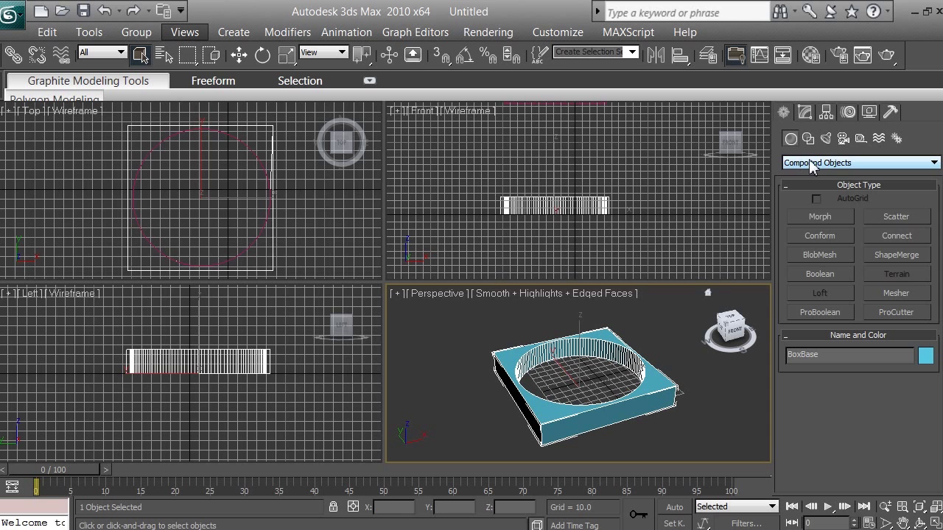
Step: Check the fan reference photo and create a cylinder, radius about 8.2 and height about 50.3, inside the frame's lower-right corner in the Top view
{"action": "left_click", "coordinate": [815, 165]}
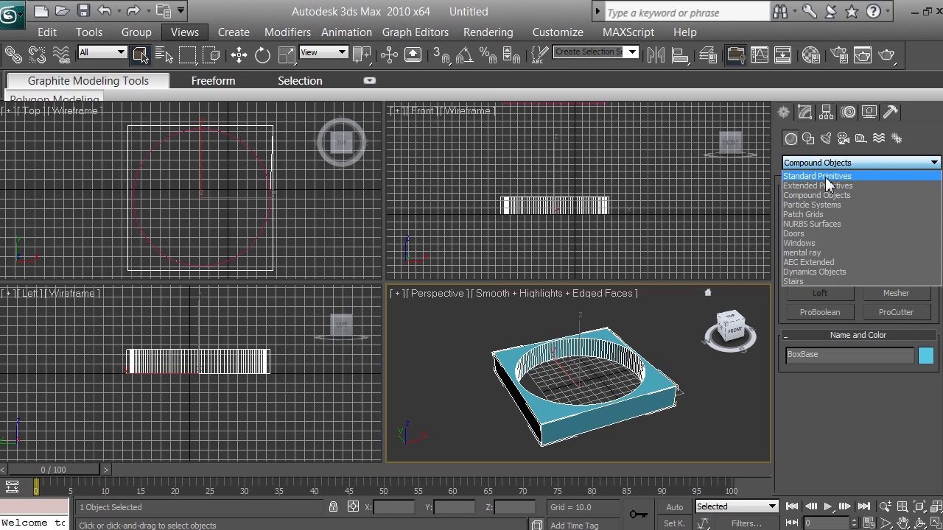
{"action": "left_click", "coordinate": [828, 184]}
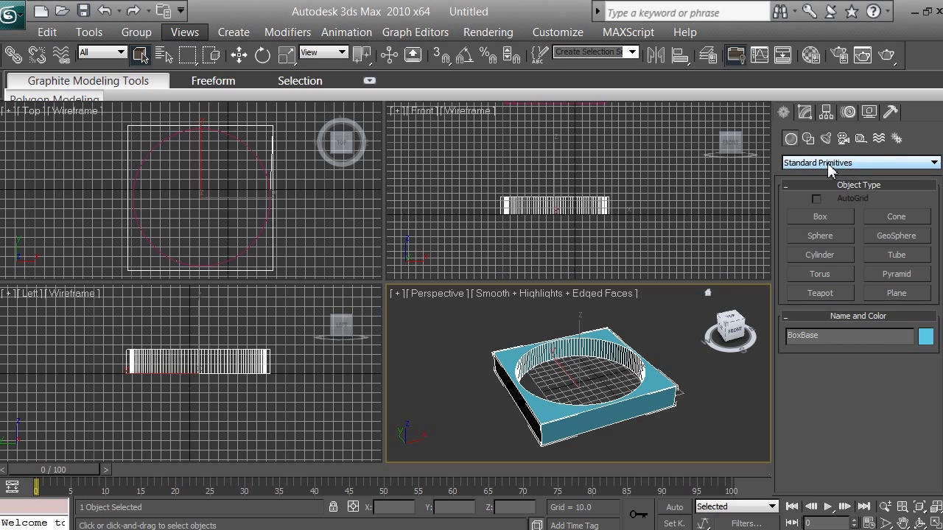
{"action": "left_click", "coordinate": [823, 256]}
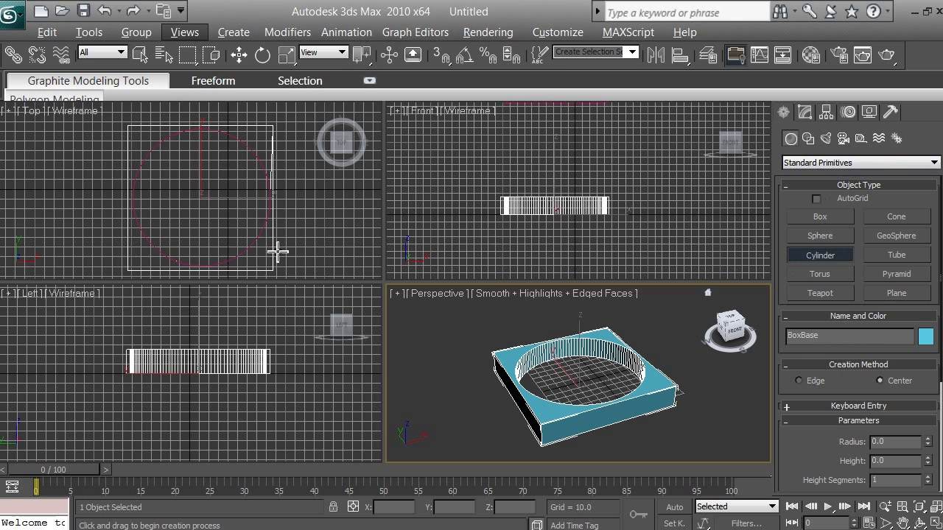
{"action": "key", "text": "alt+Tab"}
{"action": "key", "text": "alt+Tab"}
{"action": "key", "text": "alt+Tab"}
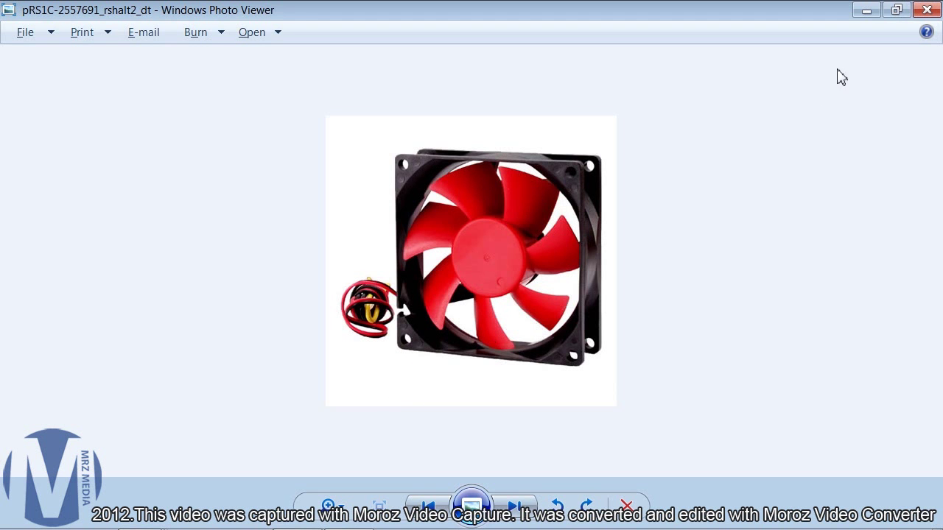
{"action": "left_click", "coordinate": [867, 13]}
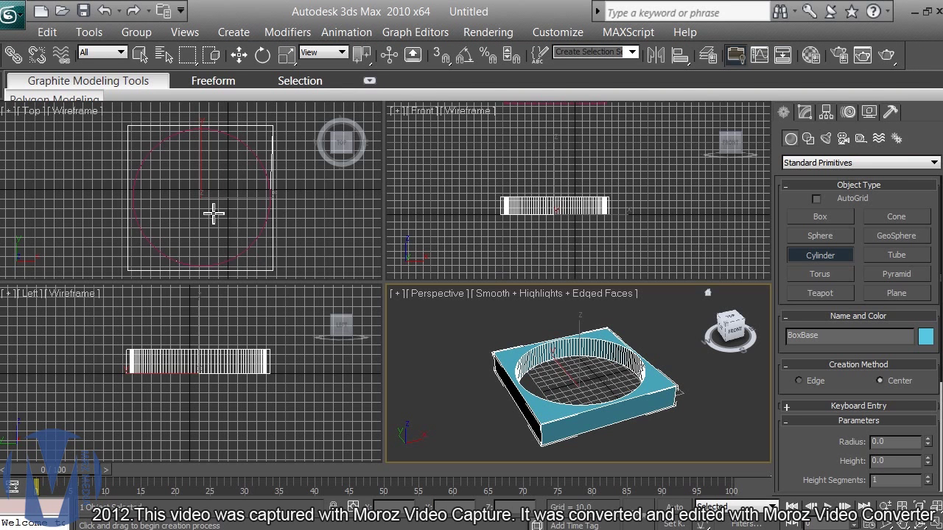
{"action": "right_click", "coordinate": [300, 213]}
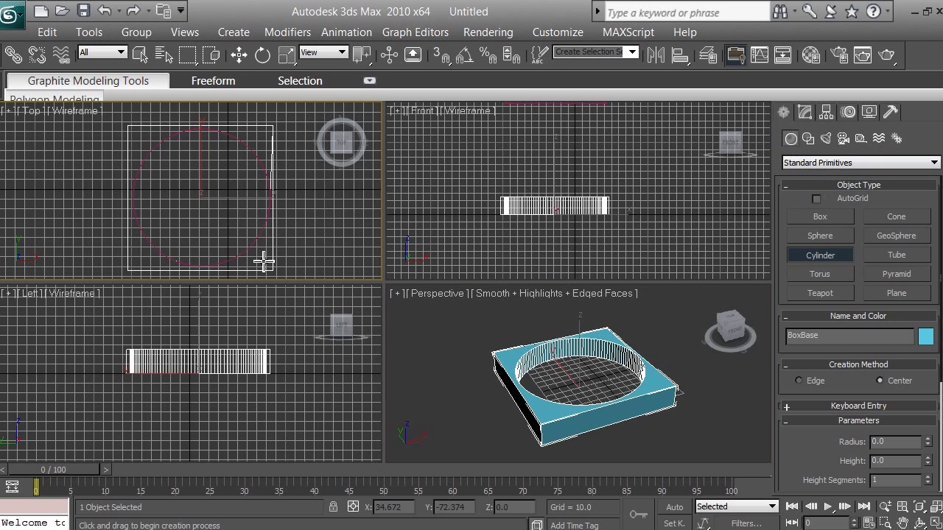
{"action": "left_click_drag", "start_coordinate": [264, 261], "coordinate": [267, 254]}
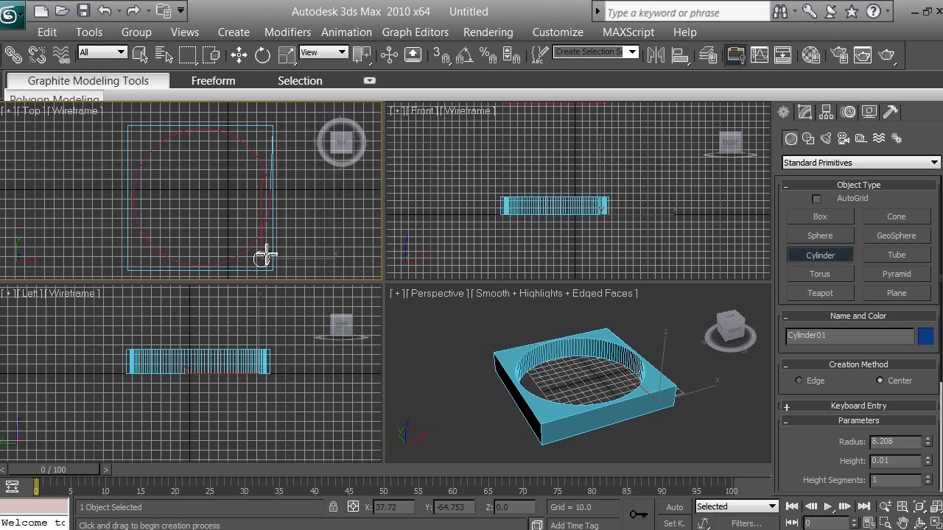
{"action": "left_click", "coordinate": [270, 207]}
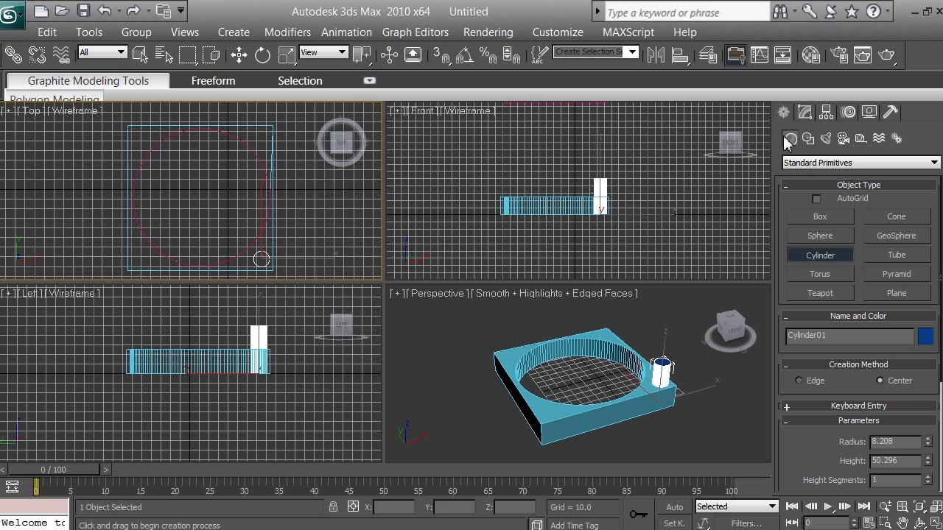
Step: Convert the new corner cylinder to an Editable Poly, leaving it at whole-object level
{"action": "left_click", "coordinate": [805, 111]}
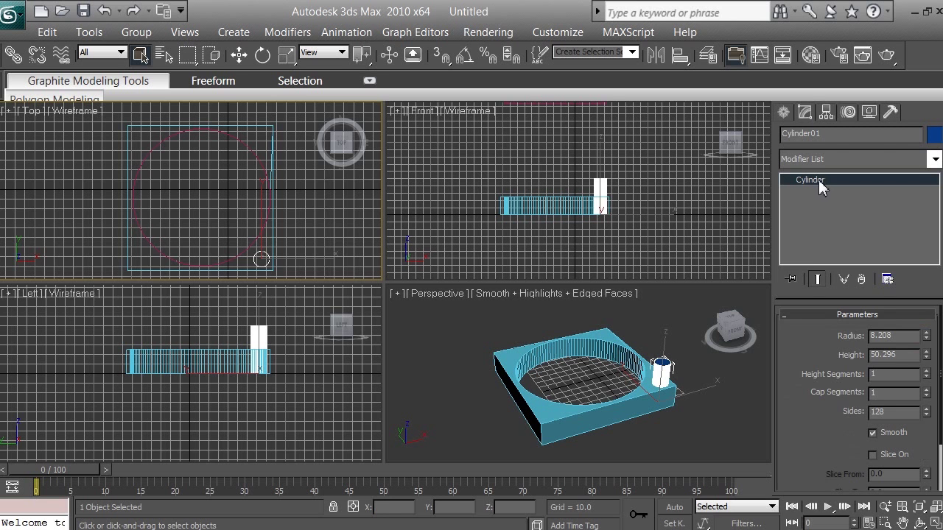
{"action": "right_click", "coordinate": [819, 179]}
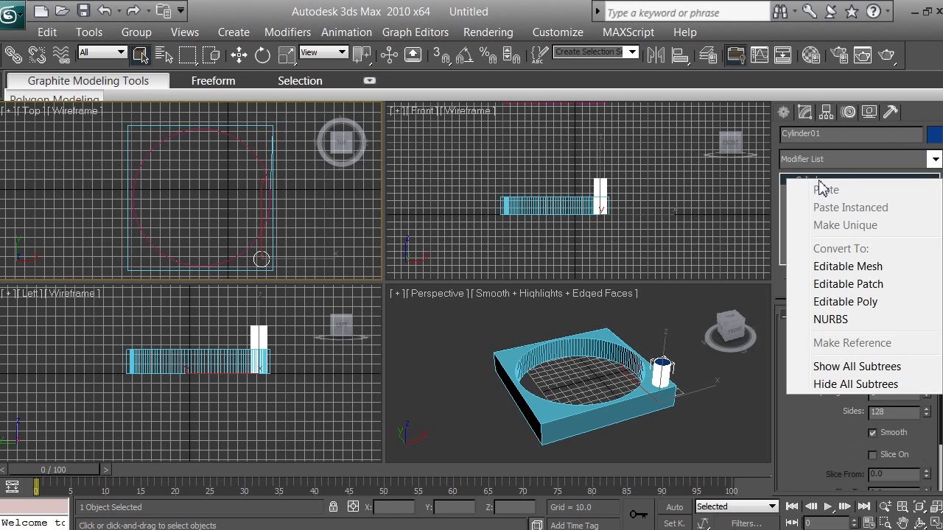
{"action": "left_click", "coordinate": [863, 312]}
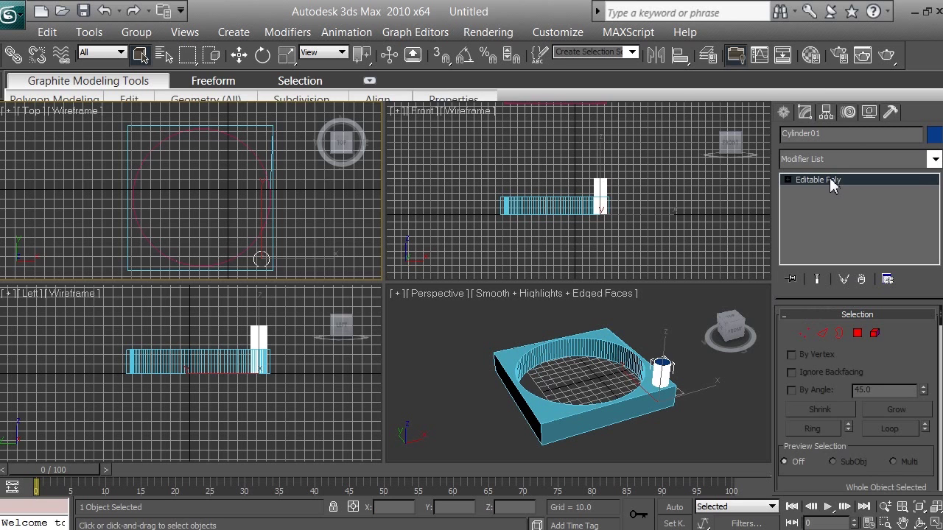
{"action": "key", "text": "1"}
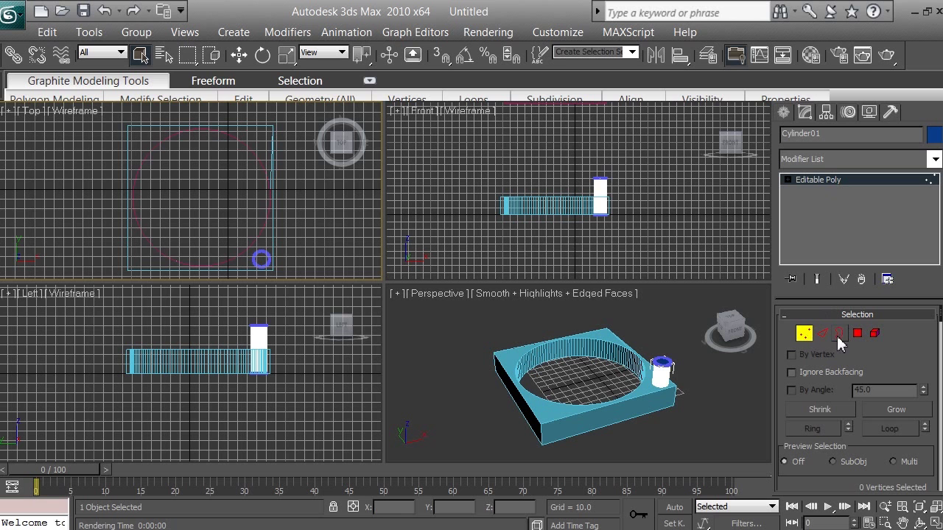
{"action": "left_click", "coordinate": [805, 336]}
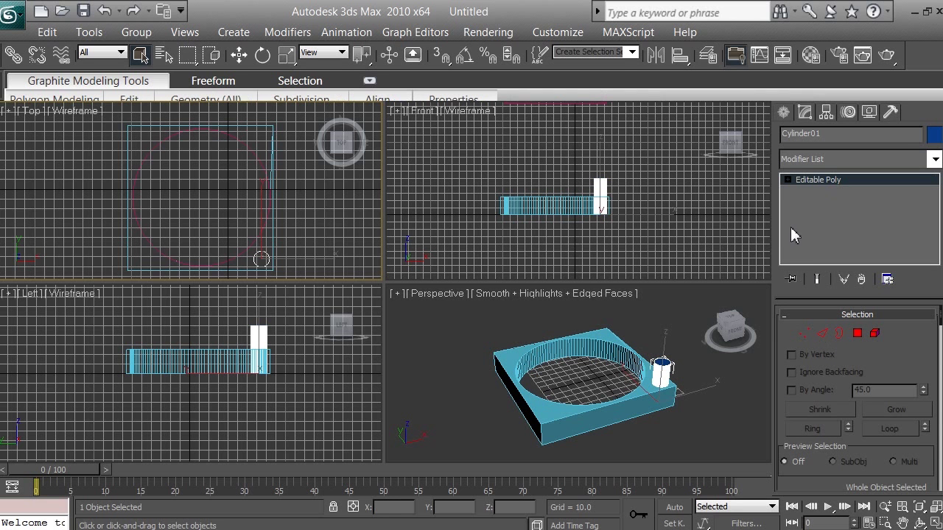
Step: Move the cylinder down in the Front view to about Z -13.06 so it passes through both faces of the frame
{"action": "left_click", "coordinate": [247, 60]}
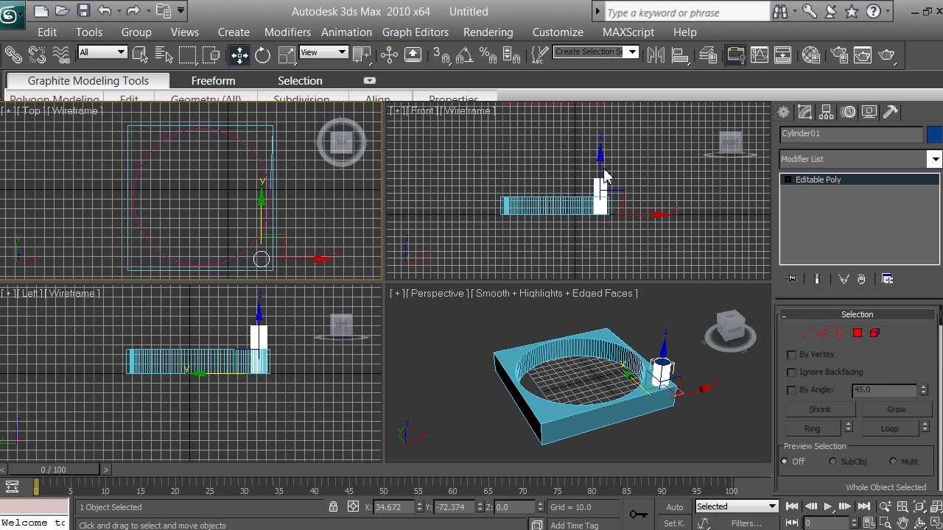
{"action": "middle_click", "coordinate": [645, 175]}
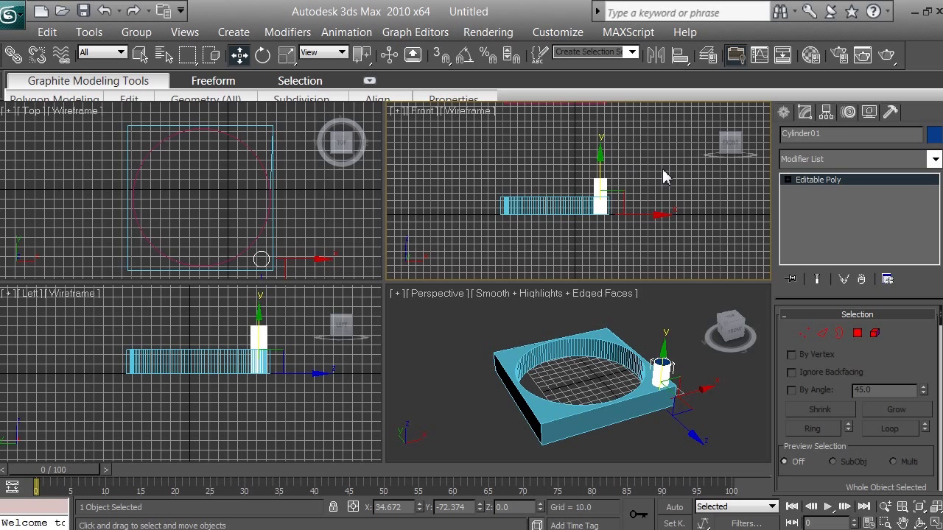
{"action": "right_click", "coordinate": [663, 223]}
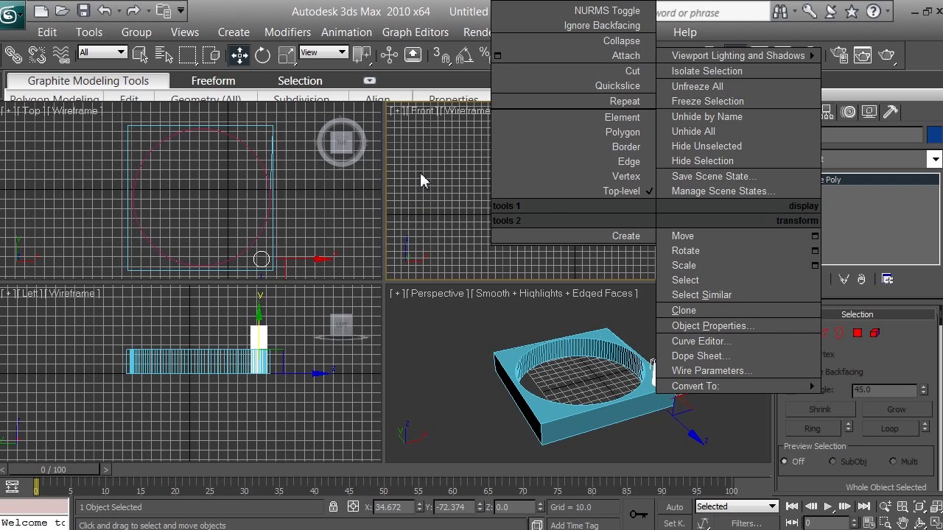
{"action": "left_click", "coordinate": [421, 126]}
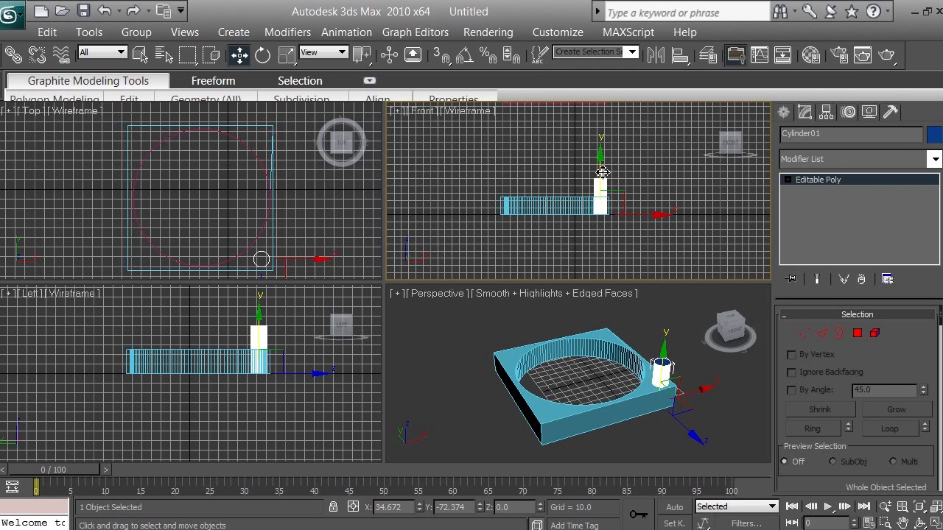
{"action": "left_click_drag", "start_coordinate": [603, 173], "coordinate": [604, 182]}
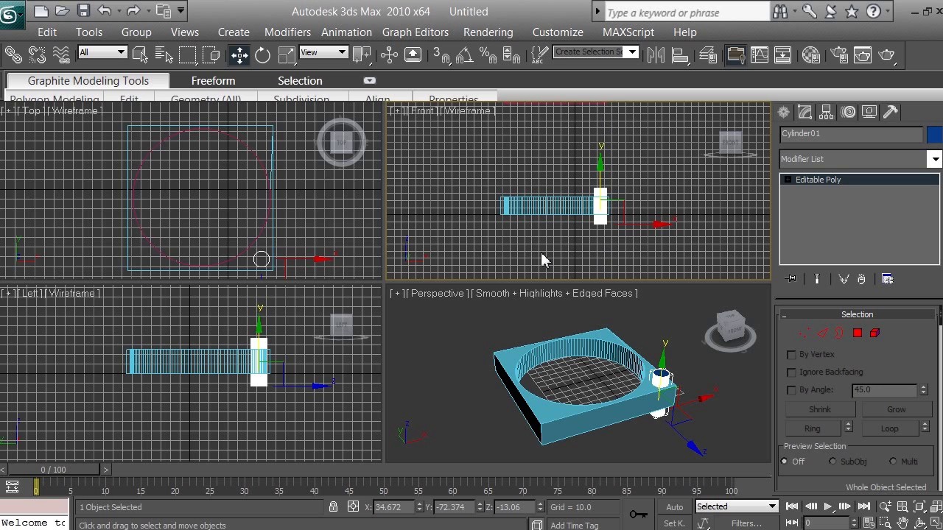
Step: Shift the cylinder slightly toward the frame's lower edge in the Top view, to about Y -73.03
{"action": "left_click", "coordinate": [263, 261]}
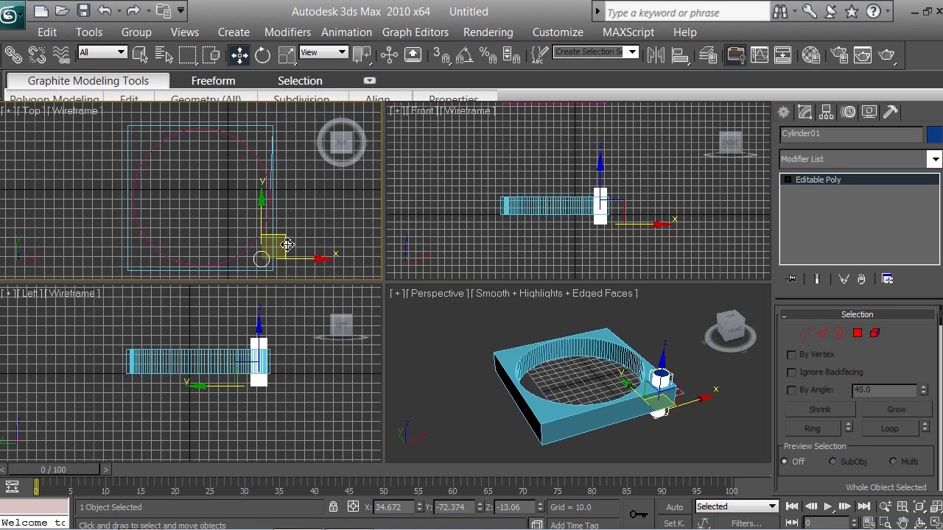
{"action": "scroll", "coordinate": [254, 240], "scroll_direction": "up", "scroll_amount": 4}
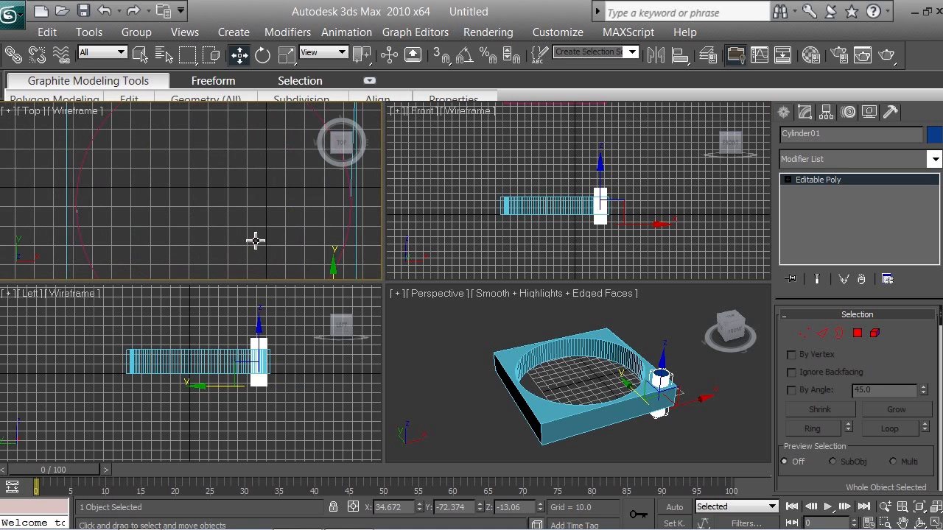
{"action": "left_click", "coordinate": [904, 523]}
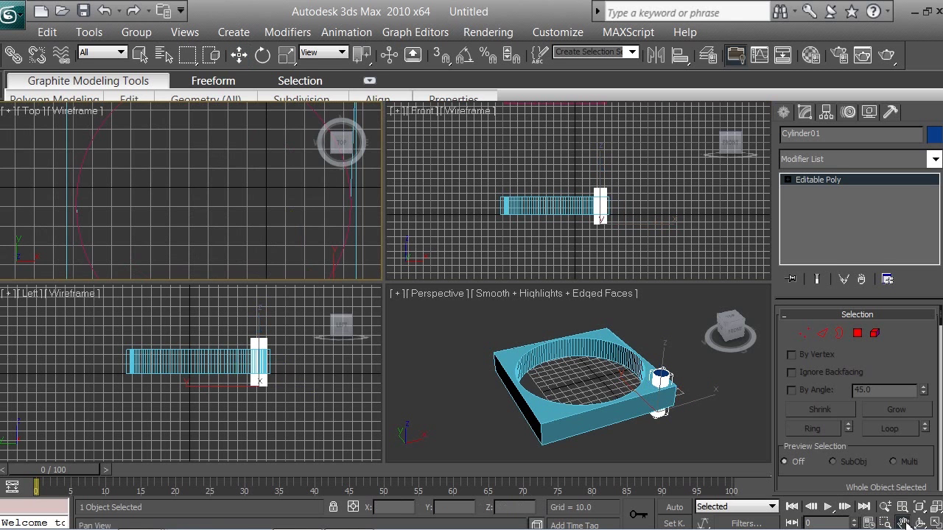
{"action": "left_click_drag", "start_coordinate": [319, 238], "coordinate": [231, 181]}
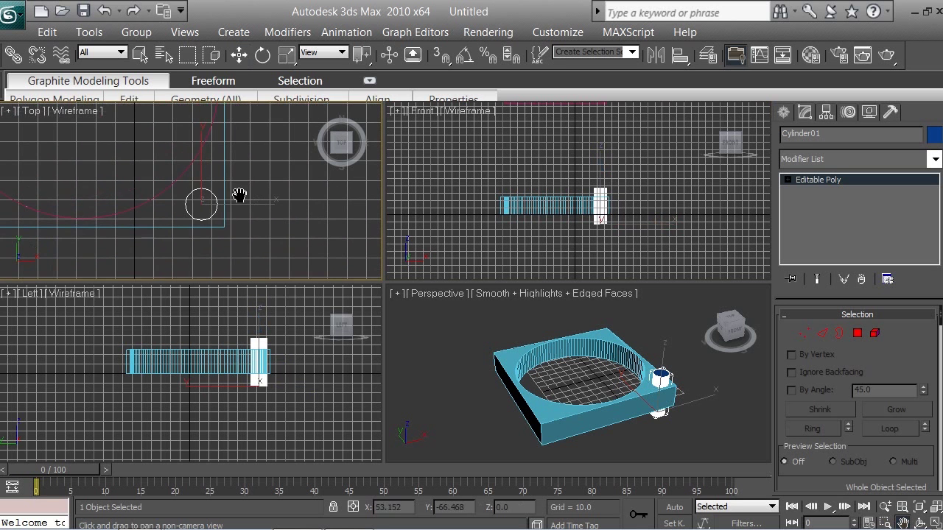
{"action": "left_click", "coordinate": [887, 506]}
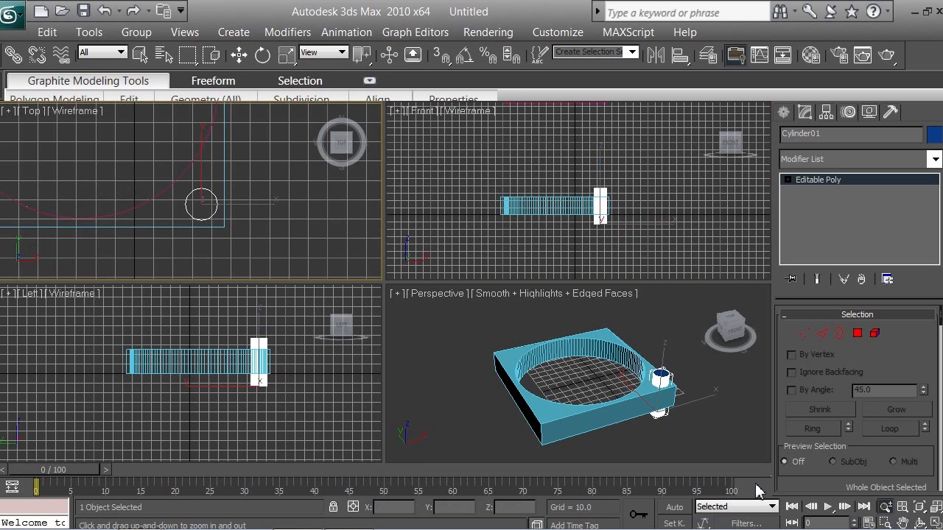
{"action": "left_click_drag", "start_coordinate": [207, 209], "coordinate": [213, 162]}
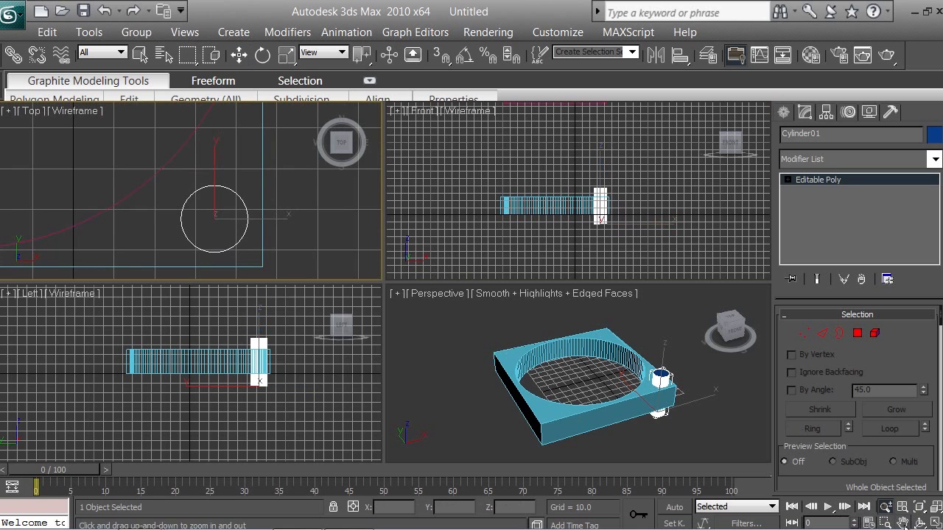
{"action": "left_click", "coordinate": [241, 56]}
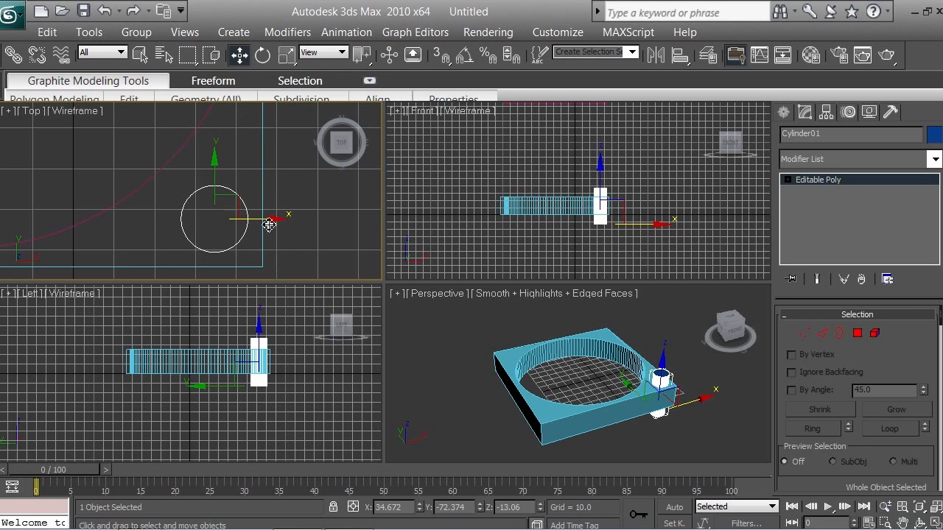
{"action": "left_click_drag", "start_coordinate": [220, 181], "coordinate": [220, 187]}
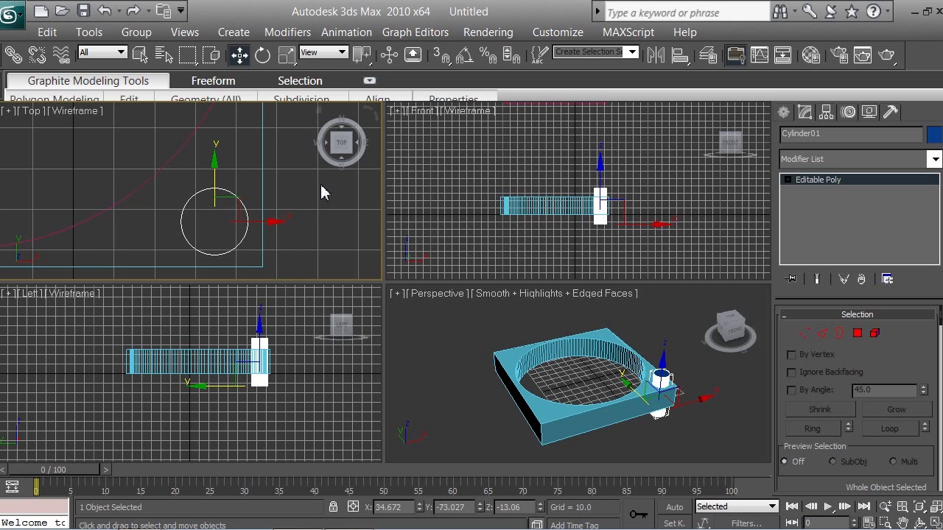
Step: Clone the corner cylinder in place as an independent copy, keeping the suggested name
{"action": "left_click", "coordinate": [884, 508]}
{"action": "left_click_drag", "start_coordinate": [252, 224], "coordinate": [285, 362]}
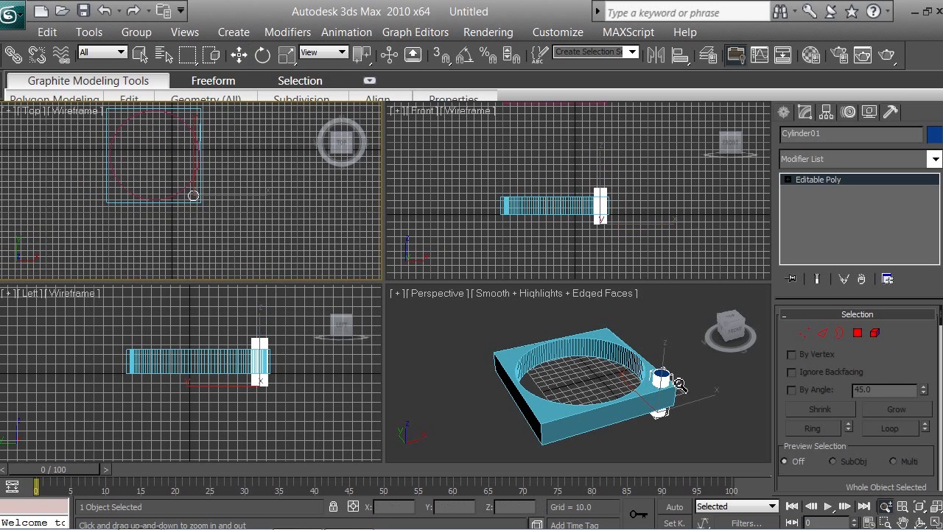
{"action": "left_click", "coordinate": [902, 523]}
{"action": "left_click_drag", "start_coordinate": [200, 184], "coordinate": [253, 229]}
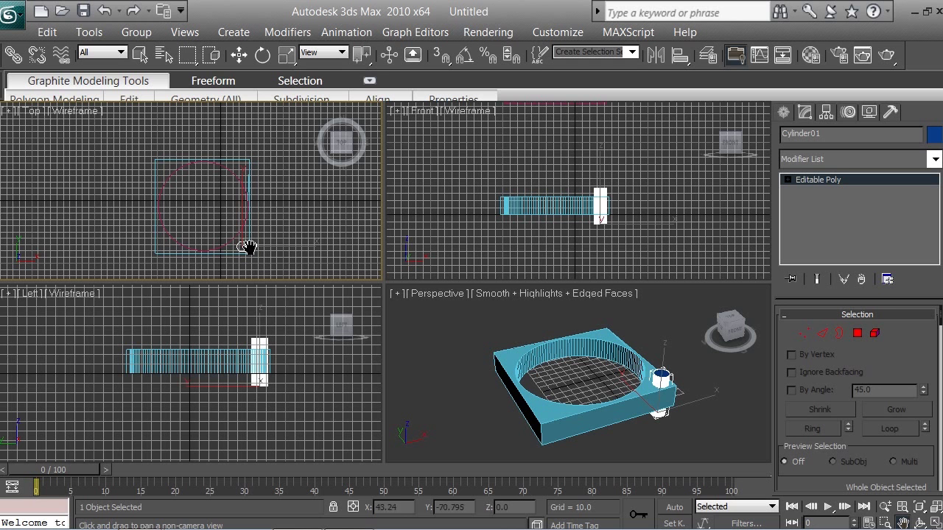
{"action": "left_click", "coordinate": [47, 34]}
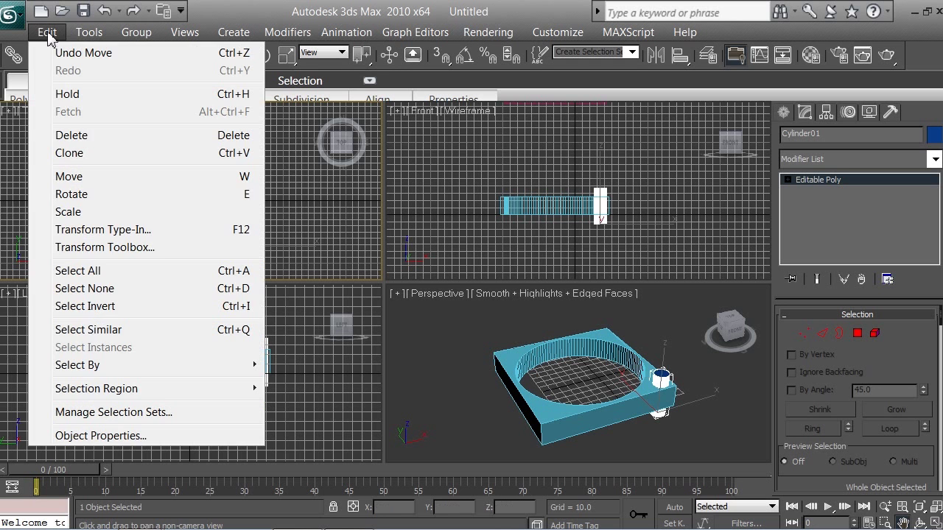
{"action": "left_click", "coordinate": [70, 153]}
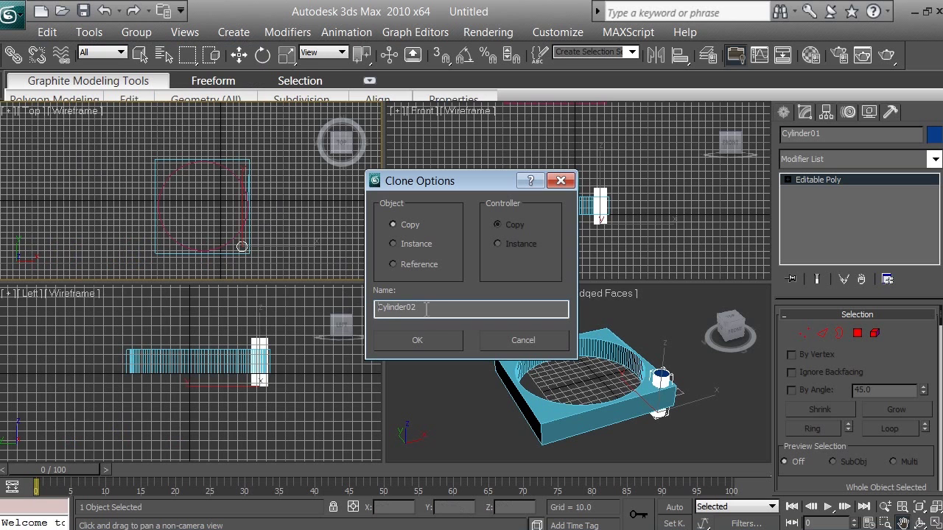
{"action": "left_click_drag", "start_coordinate": [428, 308], "coordinate": [303, 305]}
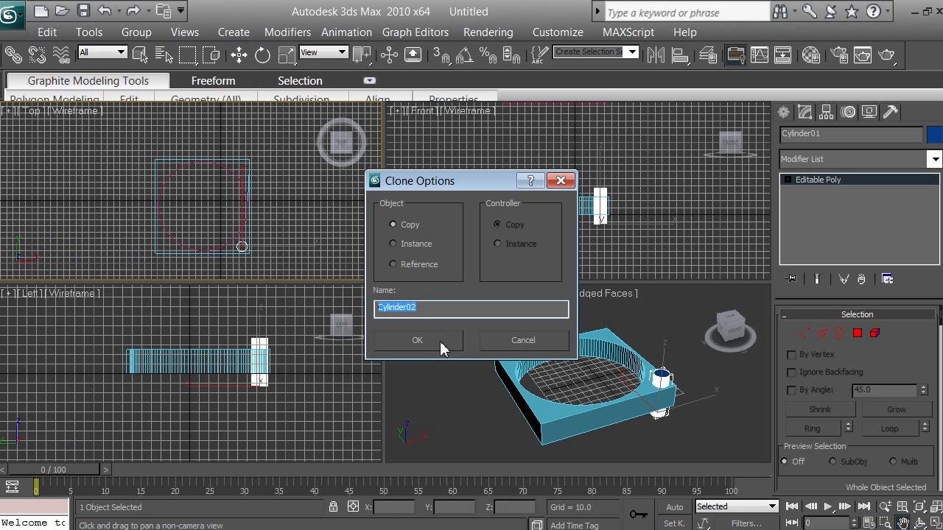
{"action": "left_click", "coordinate": [417, 341]}
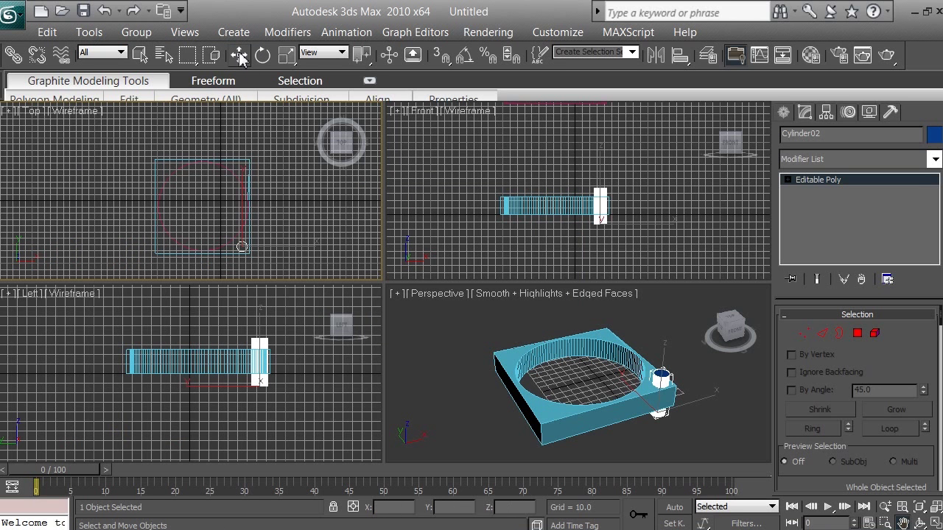
Step: Move the cloned cylinder about -124.5 units along X to the frame's lower-left corner in the Top view
{"action": "key", "text": "ctrl+p"}
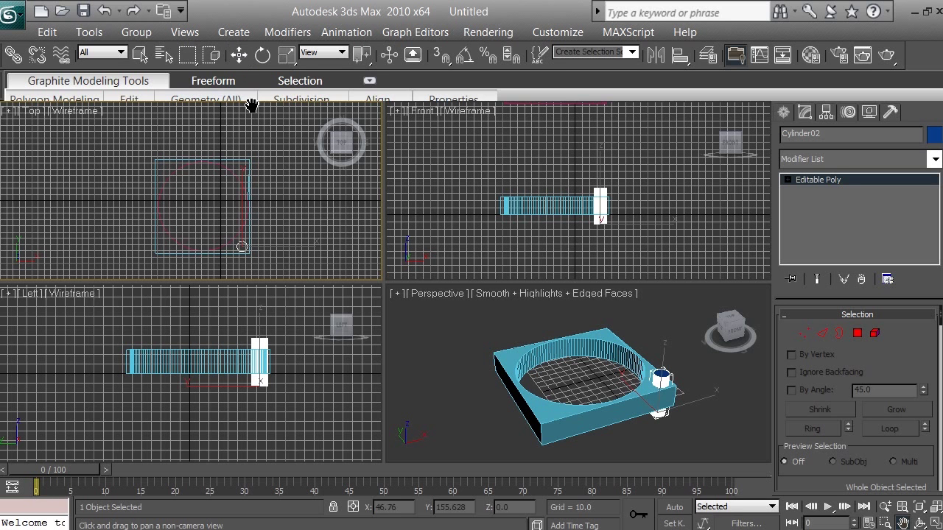
{"action": "left_click", "coordinate": [243, 57]}
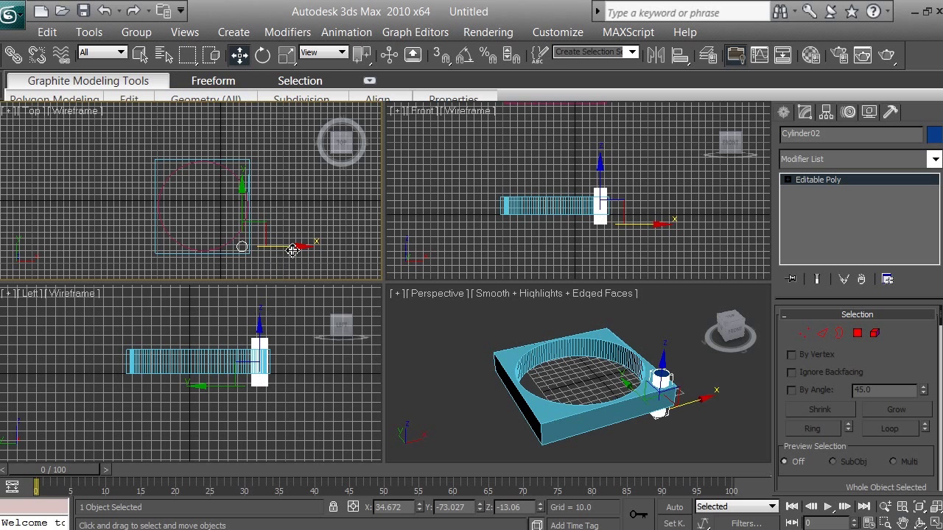
{"action": "left_click_drag", "start_coordinate": [292, 251], "coordinate": [214, 250]}
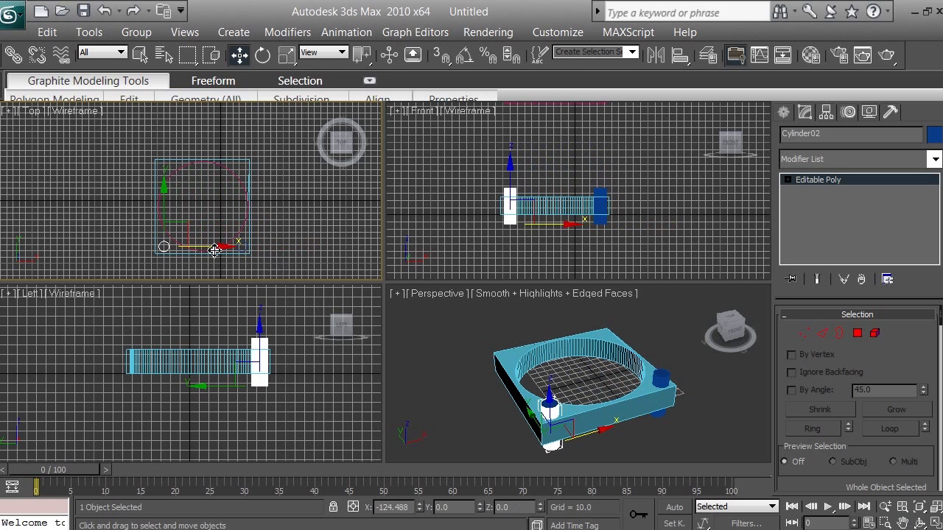
Step: Shift the cloned cylinder slightly closer to the frame's left edge in the Top view, to about X -92.3
{"action": "right_click", "coordinate": [226, 268]}
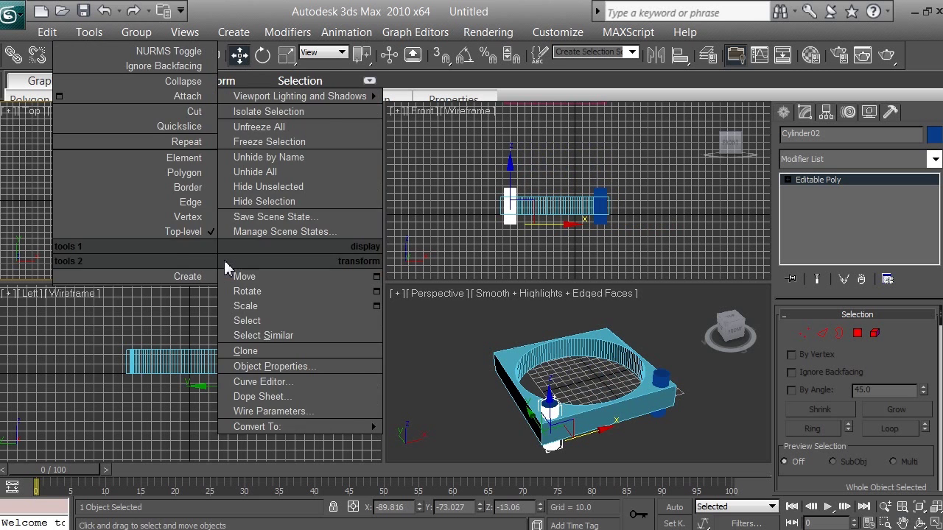
{"action": "key", "text": "Escape"}
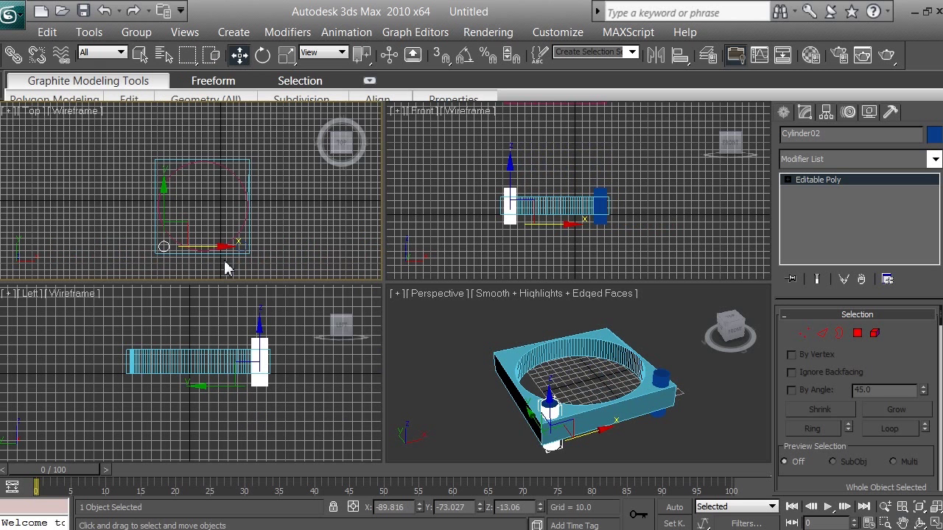
{"action": "left_click", "coordinate": [884, 508]}
{"action": "left_click_drag", "start_coordinate": [164, 257], "coordinate": [175, 225]}
{"action": "left_click", "coordinate": [903, 524]}
{"action": "left_click_drag", "start_coordinate": [300, 231], "coordinate": [300, 159]}
{"action": "scroll", "coordinate": [273, 191], "scroll_direction": "up", "scroll_amount": 3}
{"action": "scroll", "coordinate": [253, 211], "scroll_direction": "up", "scroll_amount": 3}
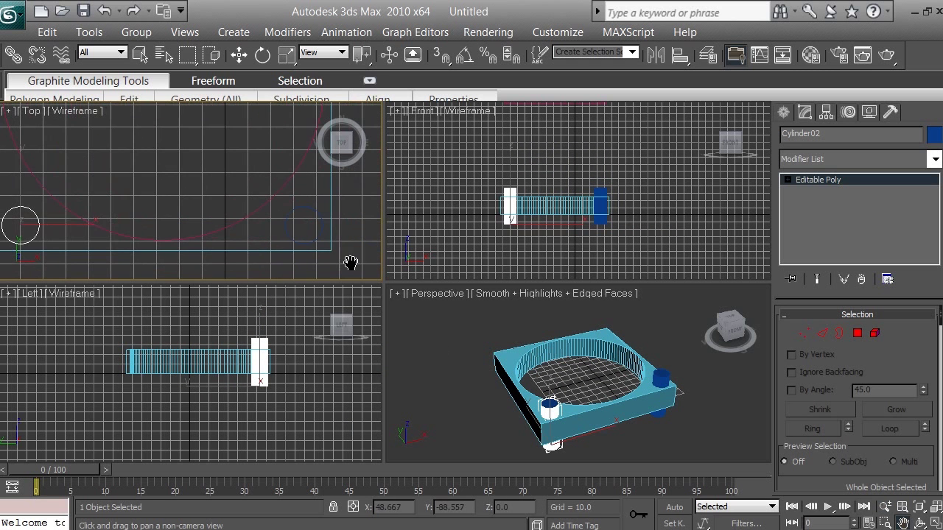
{"action": "left_click_drag", "start_coordinate": [95, 230], "coordinate": [191, 211]}
{"action": "key", "text": "w"}
{"action": "scroll", "coordinate": [223, 217], "scroll_direction": "down", "scroll_amount": 1}
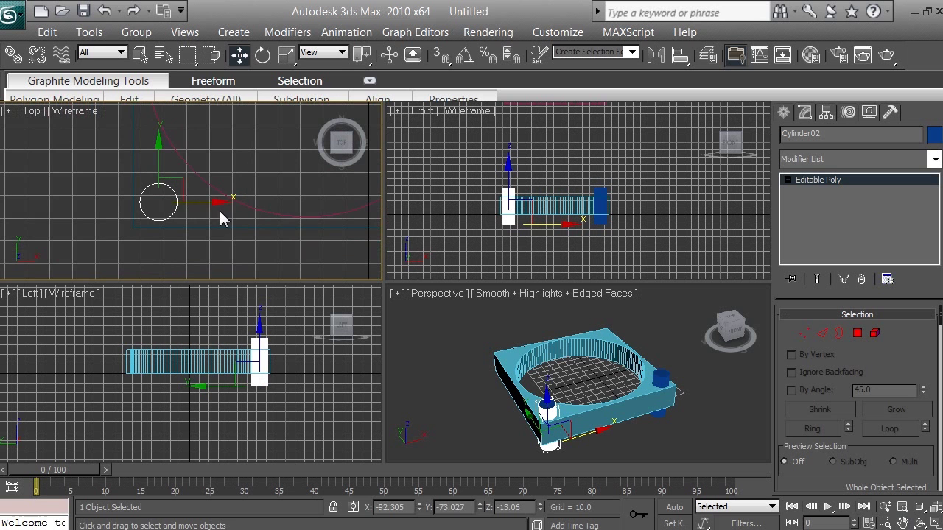
Step: Clone the lower-left cylinder as an independent copy and move it along Y to the frame's upper-left corner, about Y 52.98
{"action": "left_click", "coordinate": [884, 507]}
{"action": "left_click_drag", "start_coordinate": [261, 213], "coordinate": [262, 299]}
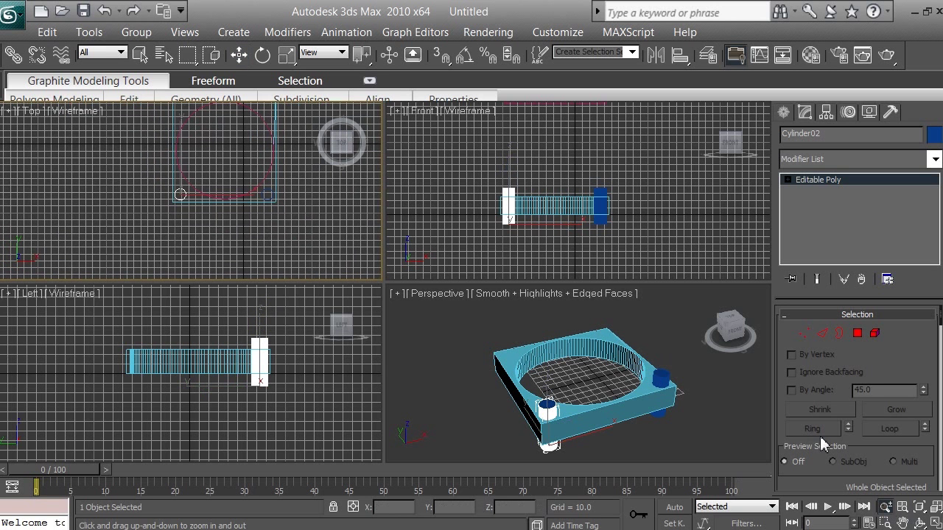
{"action": "left_click", "coordinate": [903, 524]}
{"action": "left_click_drag", "start_coordinate": [247, 150], "coordinate": [246, 210]}
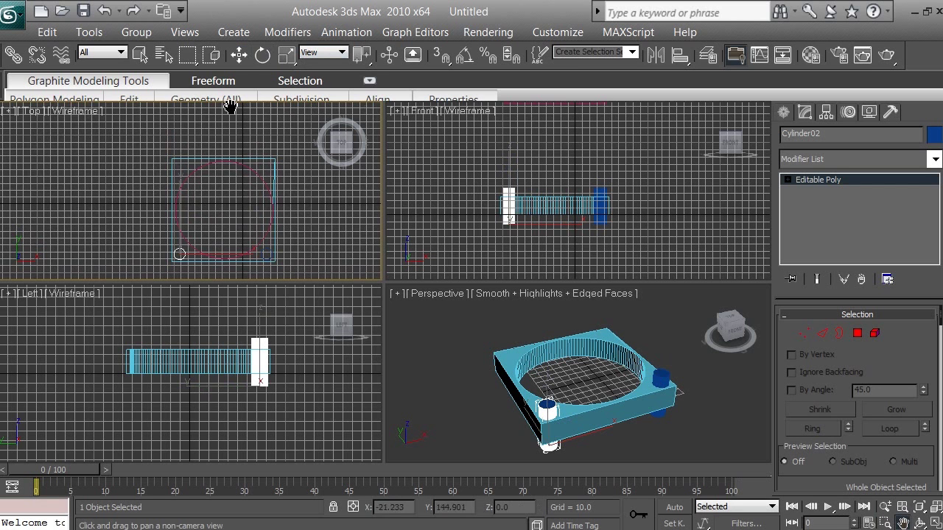
{"action": "left_click", "coordinate": [47, 33]}
{"action": "left_click", "coordinate": [77, 152]}
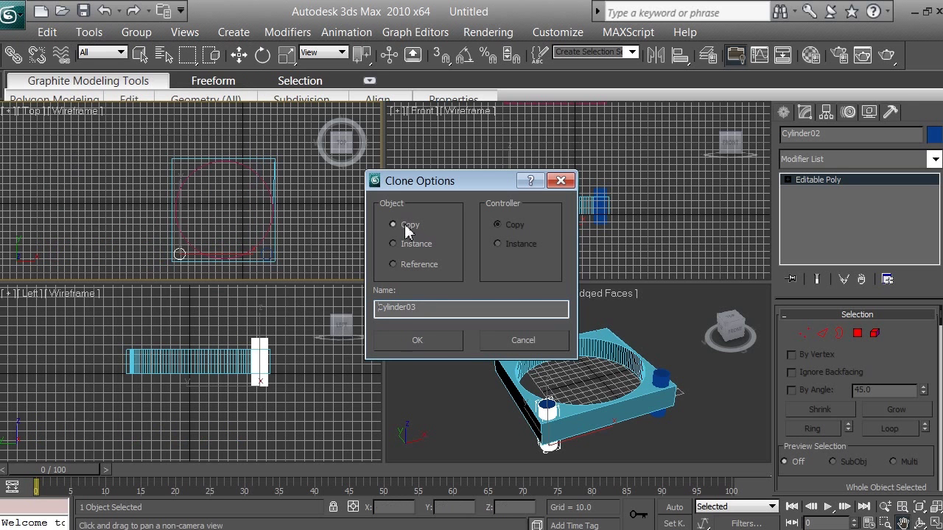
{"action": "left_click", "coordinate": [417, 341]}
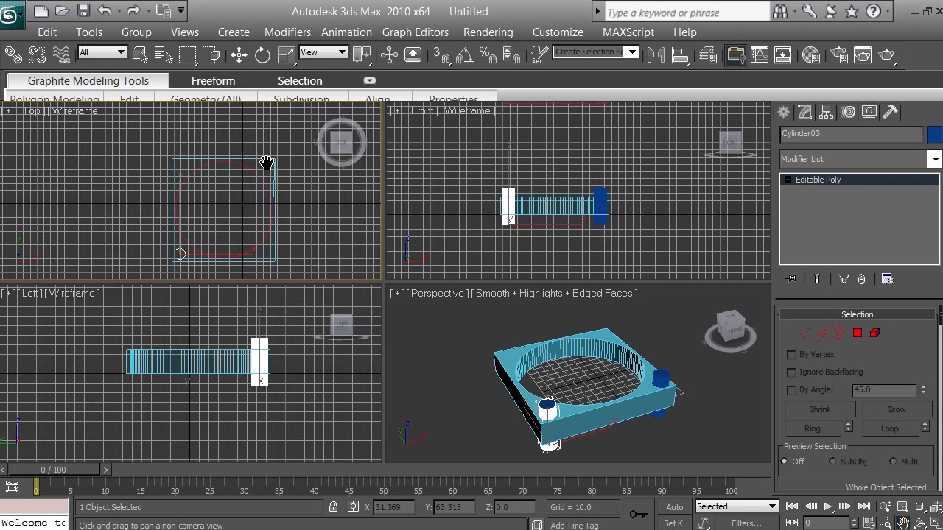
{"action": "left_click", "coordinate": [240, 57]}
{"action": "left_click_drag", "start_coordinate": [184, 214], "coordinate": [189, 131]}
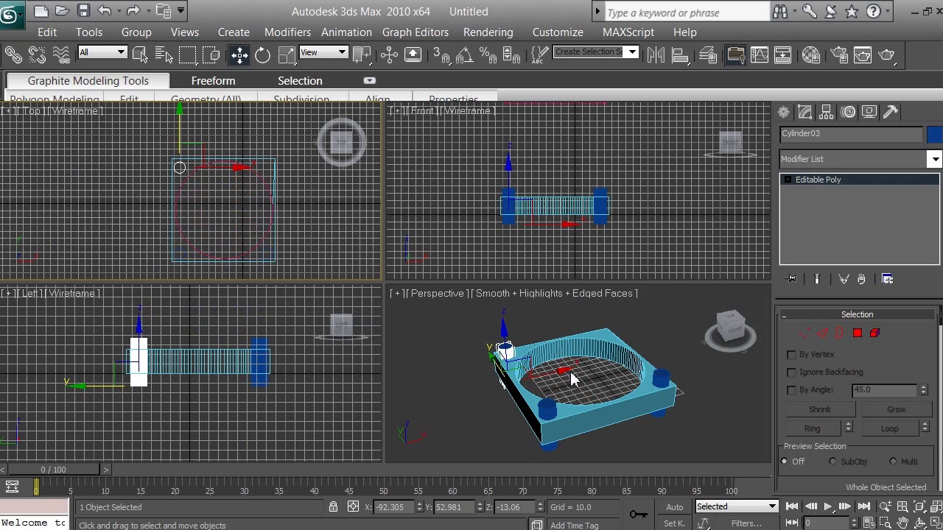
Step: Nudge the upper-left cylinder closer to the frame's upper edge in the Top view, to about Y 54.79
{"action": "left_click", "coordinate": [876, 504]}
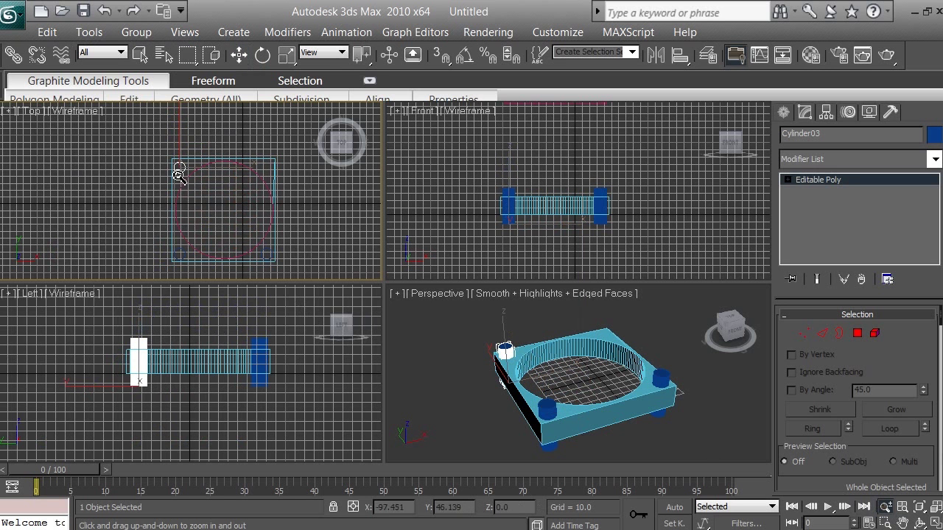
{"action": "left_click_drag", "start_coordinate": [179, 170], "coordinate": [185, 89]}
{"action": "left_click", "coordinate": [190, 82]}
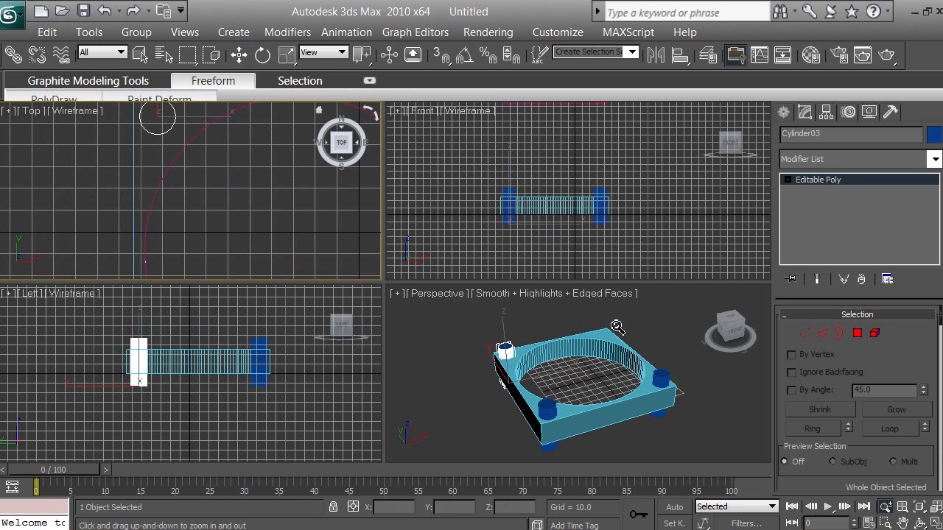
{"action": "left_click", "coordinate": [904, 523]}
{"action": "left_click_drag", "start_coordinate": [202, 158], "coordinate": [264, 235]}
{"action": "scroll", "coordinate": [220, 213], "scroll_direction": "up", "scroll_amount": 4}
{"action": "scroll", "coordinate": [226, 211], "scroll_direction": "up", "scroll_amount": 1}
{"action": "left_click_drag", "start_coordinate": [238, 202], "coordinate": [177, 212]}
{"action": "key", "text": "w"}
{"action": "left_click_drag", "start_coordinate": [190, 154], "coordinate": [189, 143]}
{"action": "scroll", "coordinate": [243, 190], "scroll_direction": "down", "scroll_amount": 5}
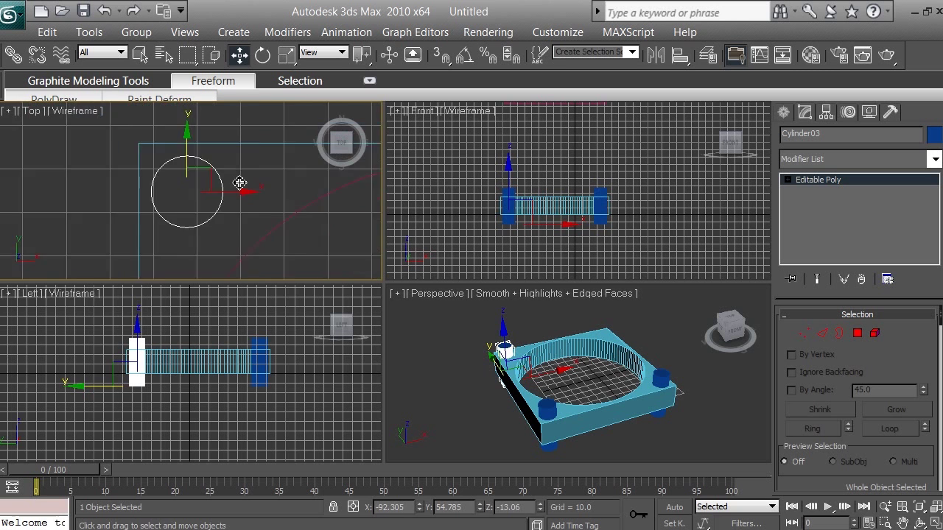
Step: Clone the upper-left cylinder as an independent copy and move it along X to the frame's upper-right corner
{"action": "left_click", "coordinate": [909, 523]}
{"action": "left_click_drag", "start_coordinate": [314, 250], "coordinate": [206, 229]}
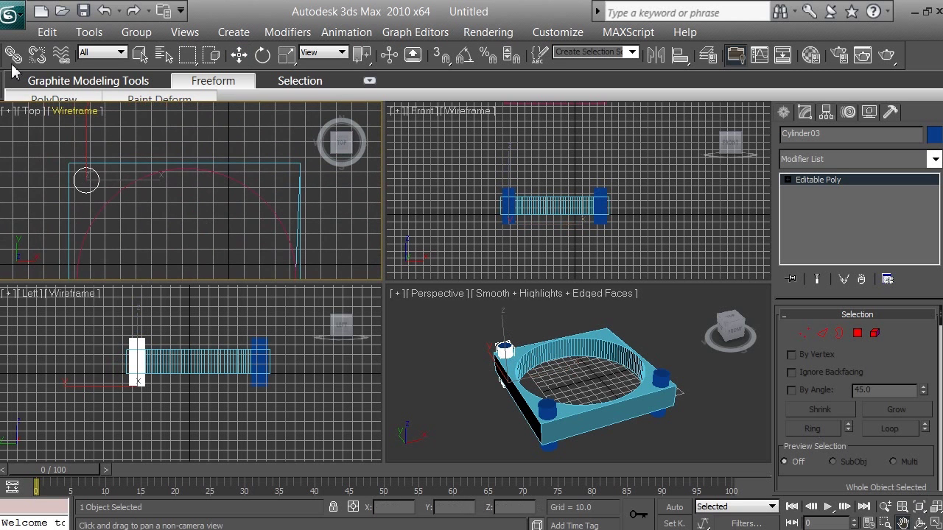
{"action": "left_click", "coordinate": [44, 32]}
{"action": "left_click", "coordinate": [80, 153]}
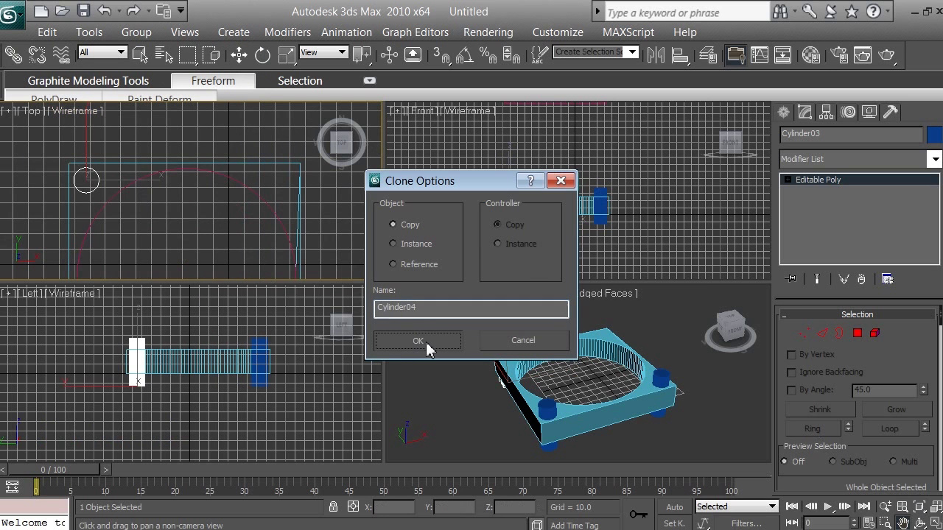
{"action": "left_click", "coordinate": [427, 347]}
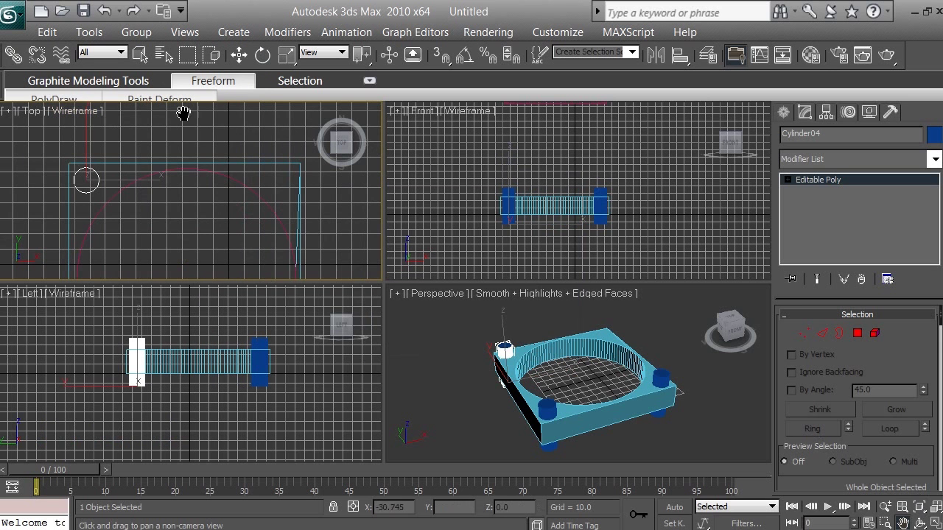
{"action": "left_click", "coordinate": [239, 56]}
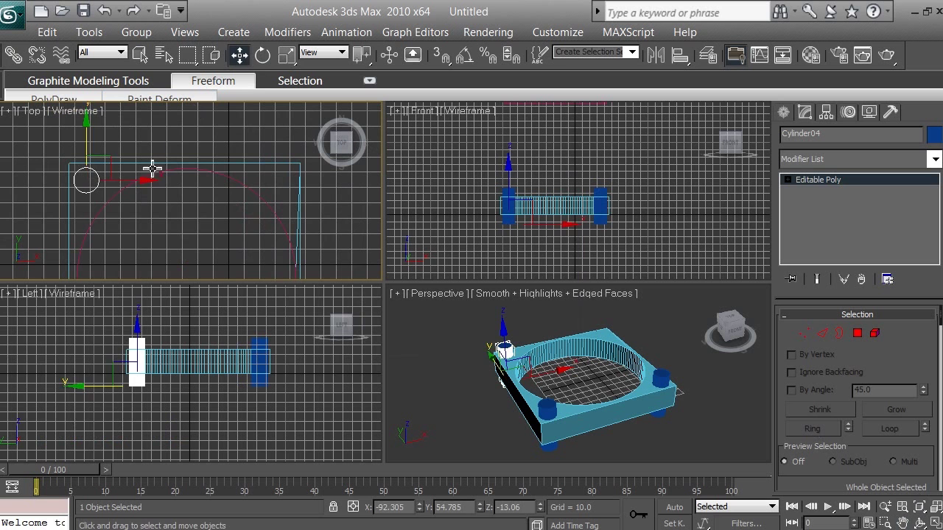
{"action": "left_click_drag", "start_coordinate": [144, 183], "coordinate": [338, 183]}
Step: Nudge the upper-right cylinder closer to the frame's right edge in the Top view, to about X 34.26
{"action": "left_click", "coordinate": [884, 507]}
{"action": "left_click_drag", "start_coordinate": [295, 212], "coordinate": [345, 142]}
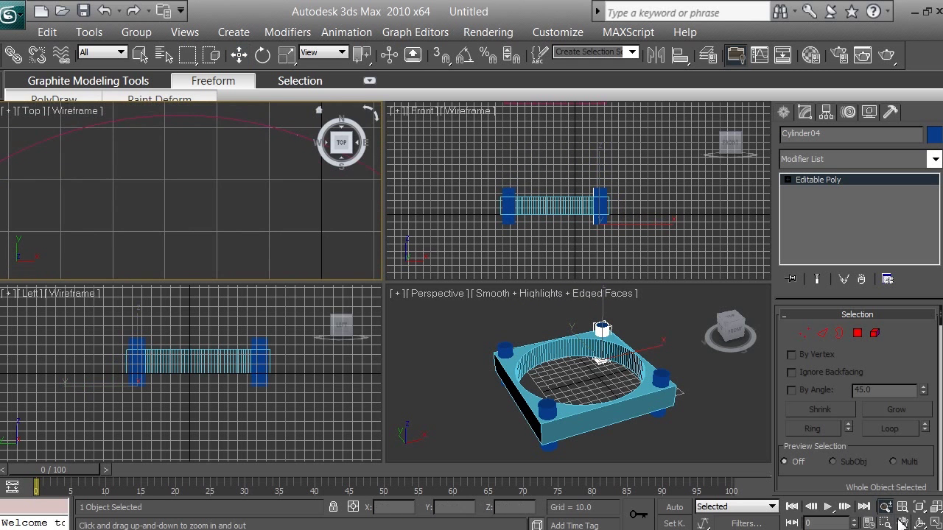
{"action": "left_click", "coordinate": [903, 523]}
{"action": "left_click_drag", "start_coordinate": [325, 235], "coordinate": [47, 270]}
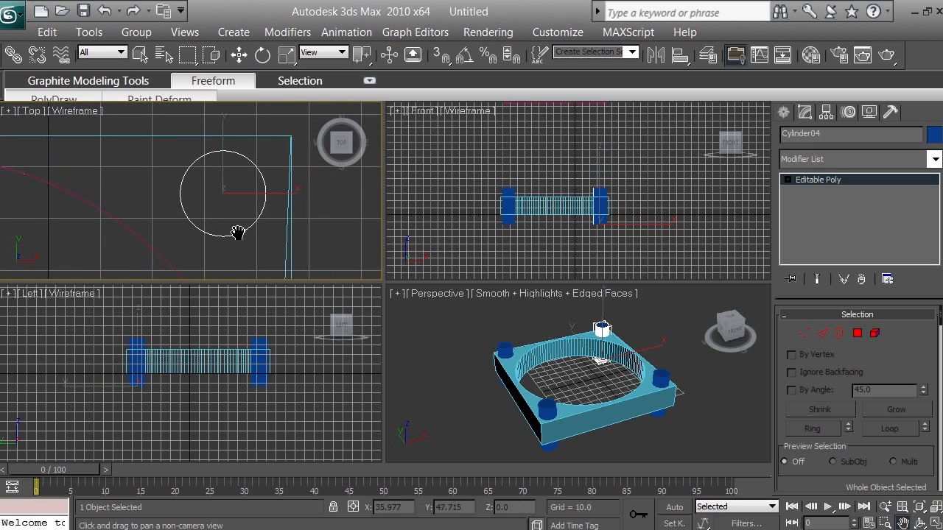
{"action": "key", "text": "w"}
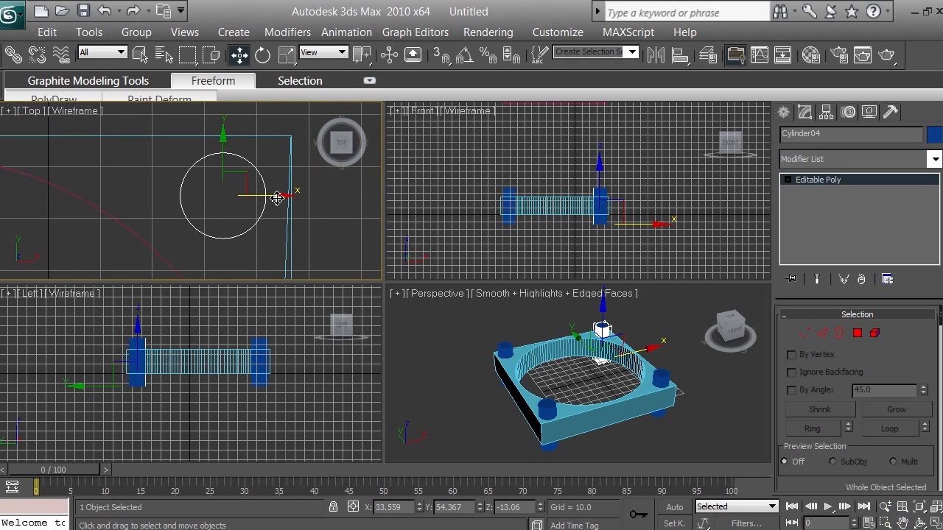
{"action": "left_click_drag", "start_coordinate": [277, 197], "coordinate": [281, 196]}
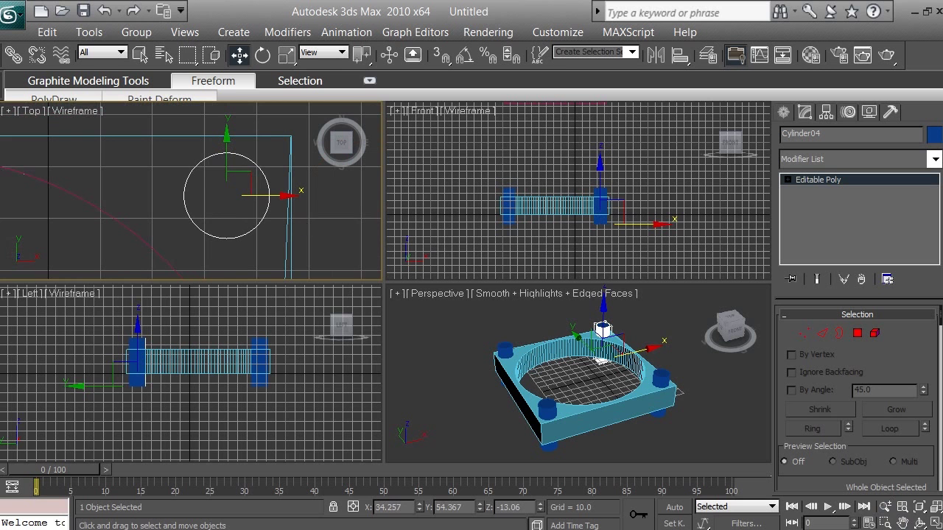
Step: Select the BoxBase frame as the only selected object, keeping all four corner cylinders in view
{"action": "left_click", "coordinate": [885, 506]}
{"action": "left_click_drag", "start_coordinate": [265, 237], "coordinate": [274, 309]}
{"action": "left_click", "coordinate": [903, 523]}
{"action": "left_click_drag", "start_coordinate": [168, 276], "coordinate": [229, 179]}
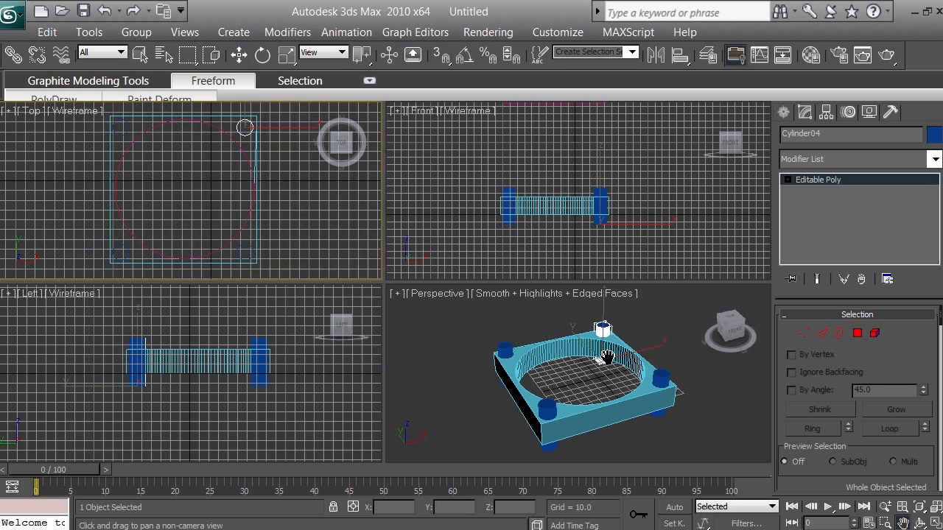
{"action": "left_click", "coordinate": [141, 56]}
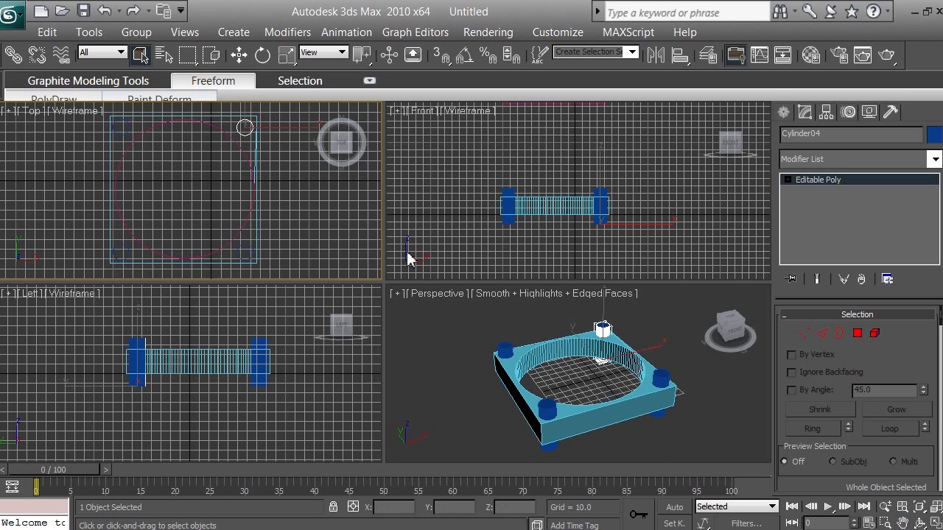
{"action": "left_click", "coordinate": [608, 422]}
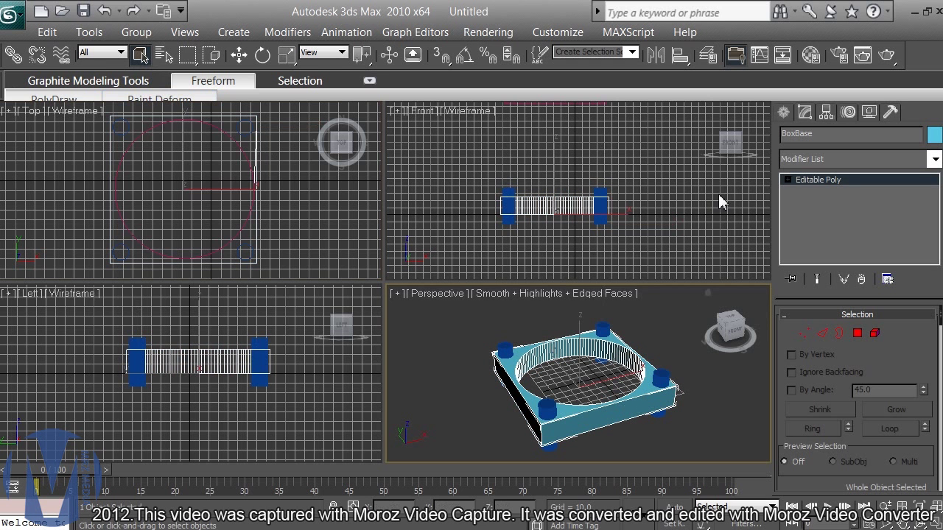
Step: Subtract the lower-right corner cylinder from the BoxBase frame with a Boolean compound object, using Move for operand B
{"action": "left_click", "coordinate": [785, 118]}
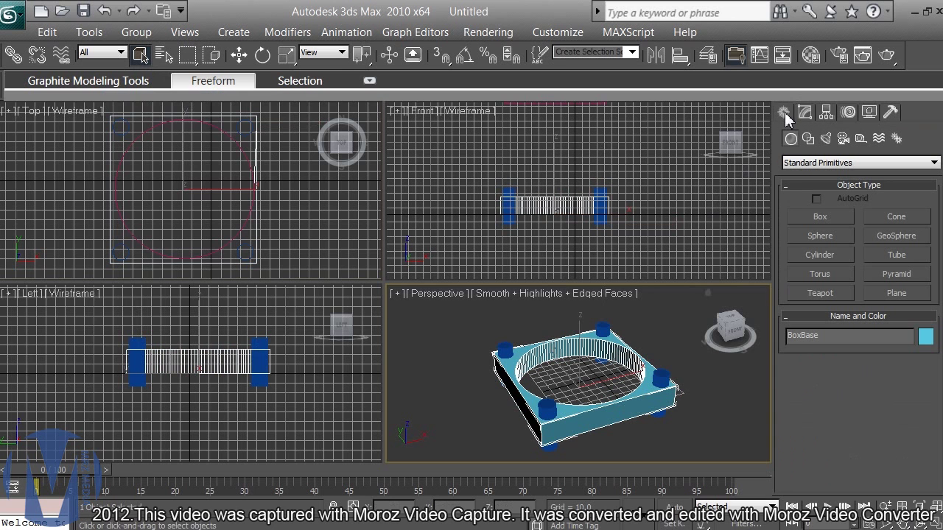
{"action": "left_click", "coordinate": [805, 163]}
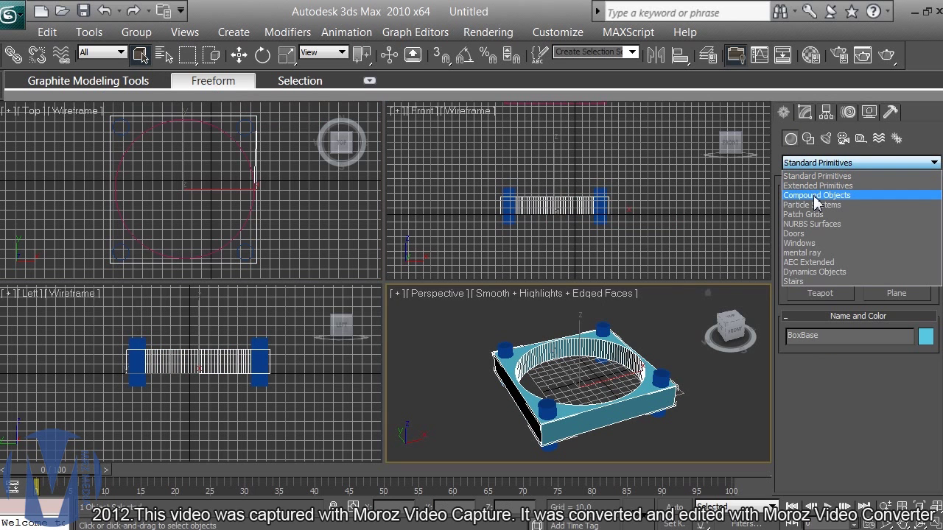
{"action": "left_click", "coordinate": [815, 196]}
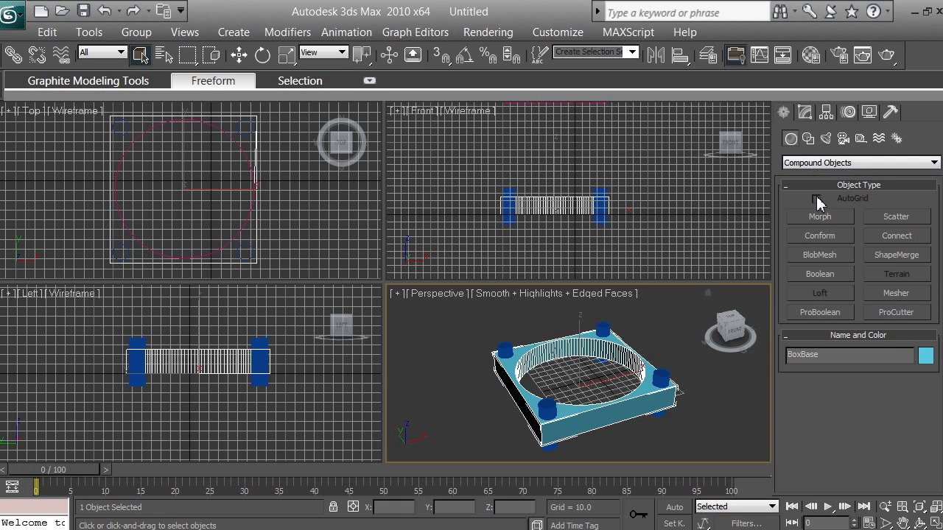
{"action": "left_click", "coordinate": [821, 274]}
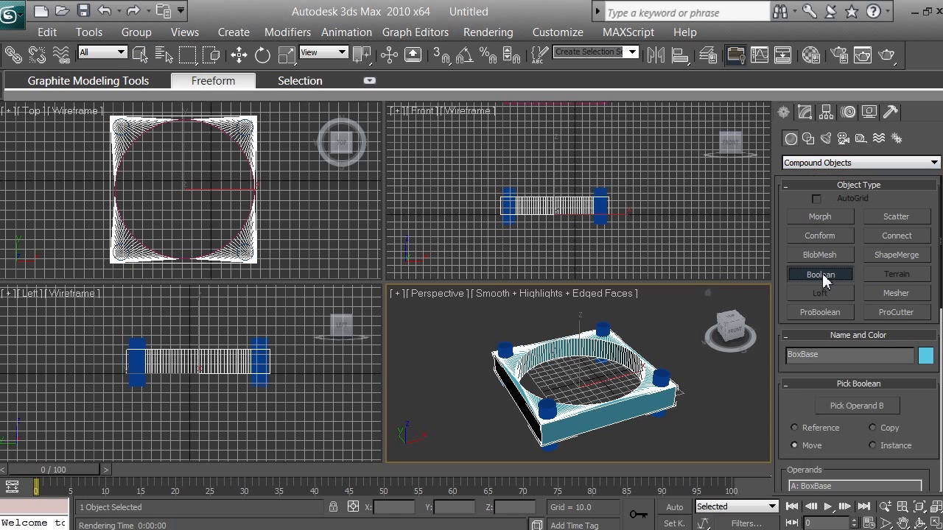
{"action": "left_click", "coordinate": [851, 410]}
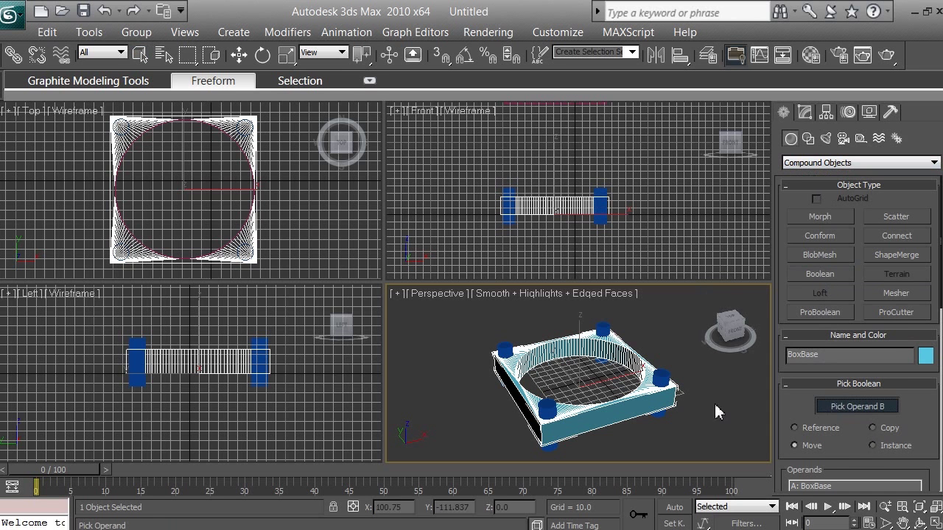
{"action": "left_click", "coordinate": [665, 379]}
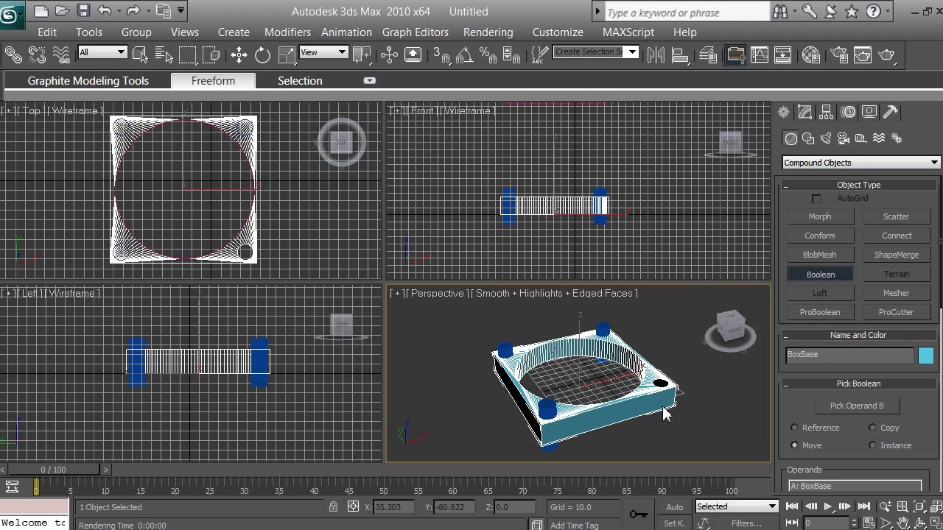
Step: Undo the Boolean cut and the frame's conversion to a Boolean object
{"action": "left_click", "coordinate": [921, 522]}
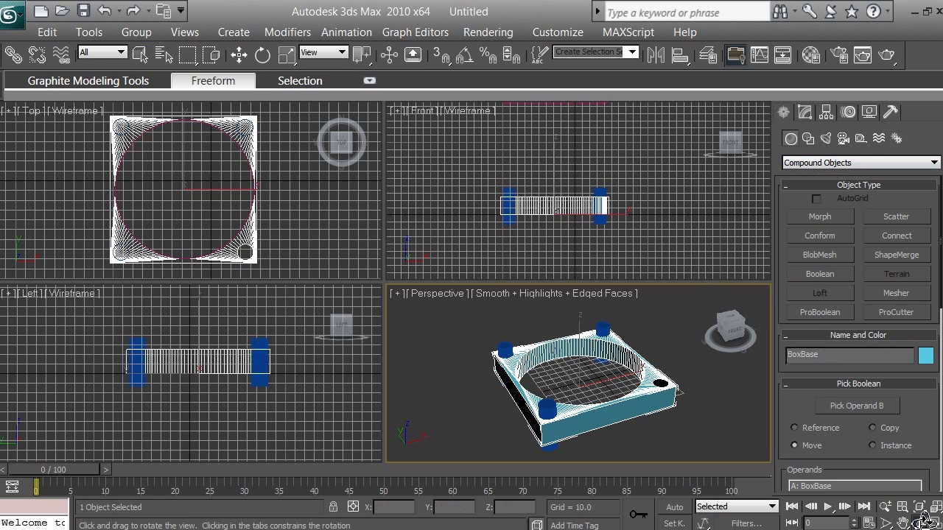
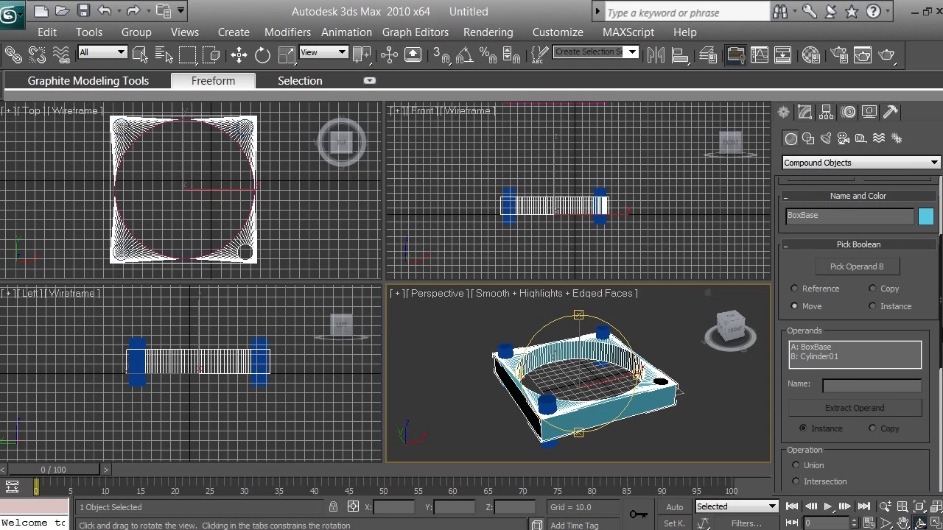
{"action": "scroll", "coordinate": [855, 295], "scroll_direction": "up", "scroll_amount": 1}
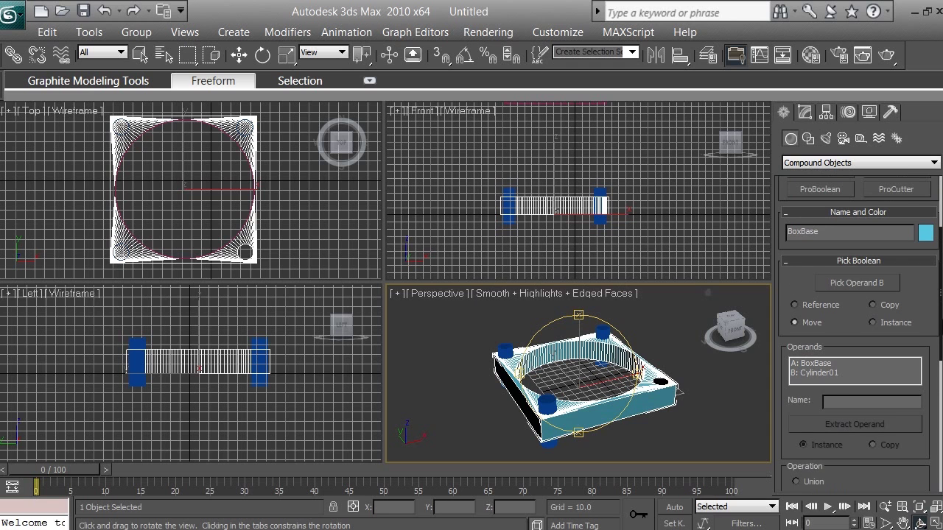
{"action": "left_click", "coordinate": [106, 13]}
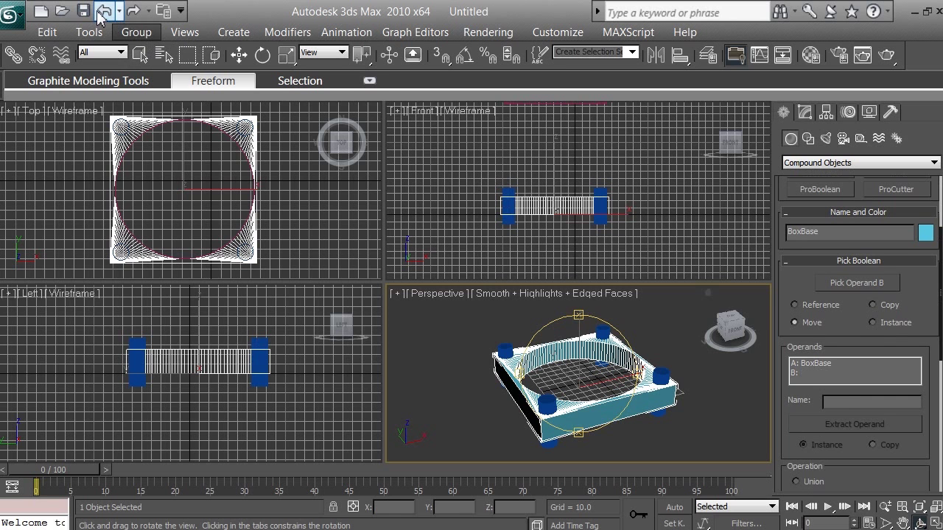
{"action": "left_click", "coordinate": [106, 12]}
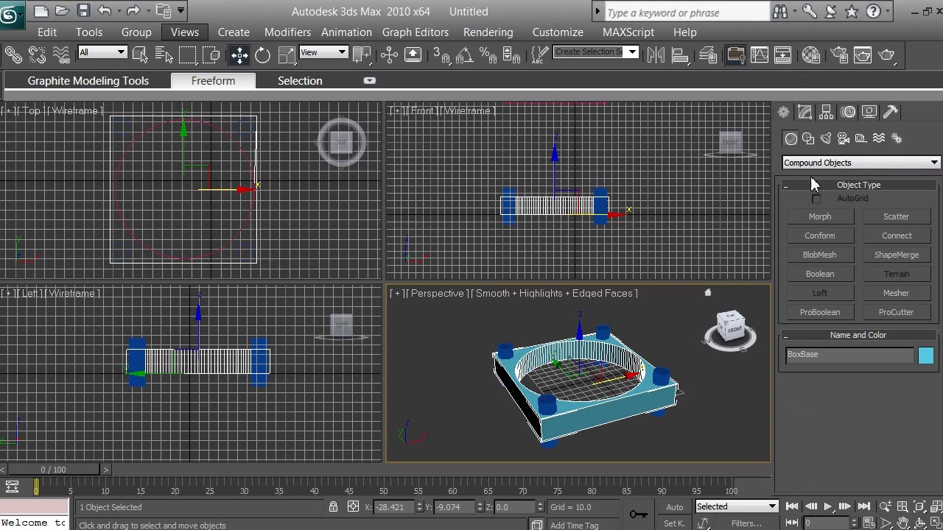
Step: Tessellate the BoxBase editable poly with the Edge type and a tension of 0.0
{"action": "left_click", "coordinate": [806, 114]}
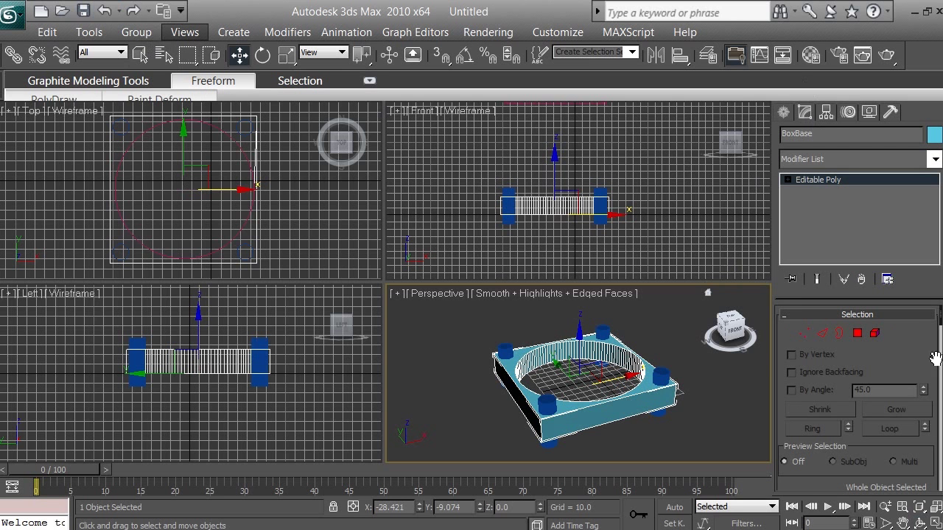
{"action": "left_click_drag", "start_coordinate": [940, 316], "coordinate": [940, 359]}
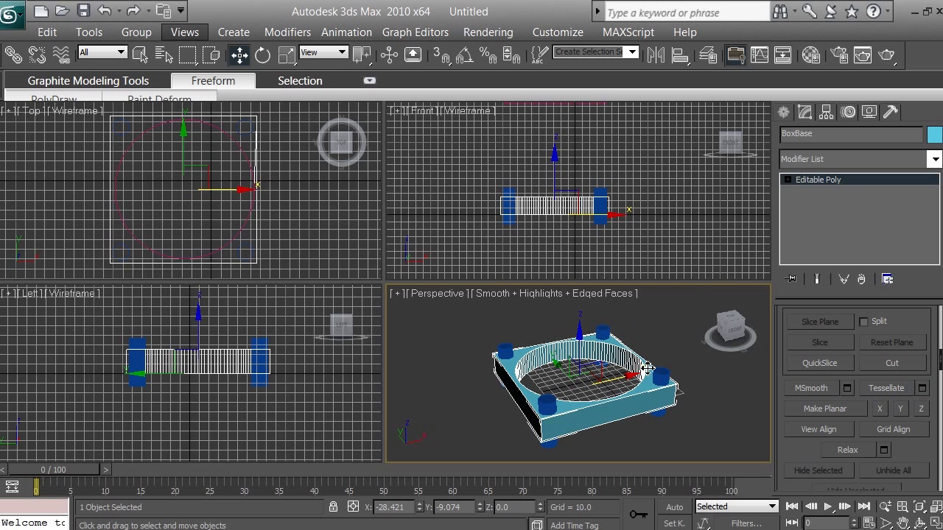
{"action": "left_click", "coordinate": [923, 389]}
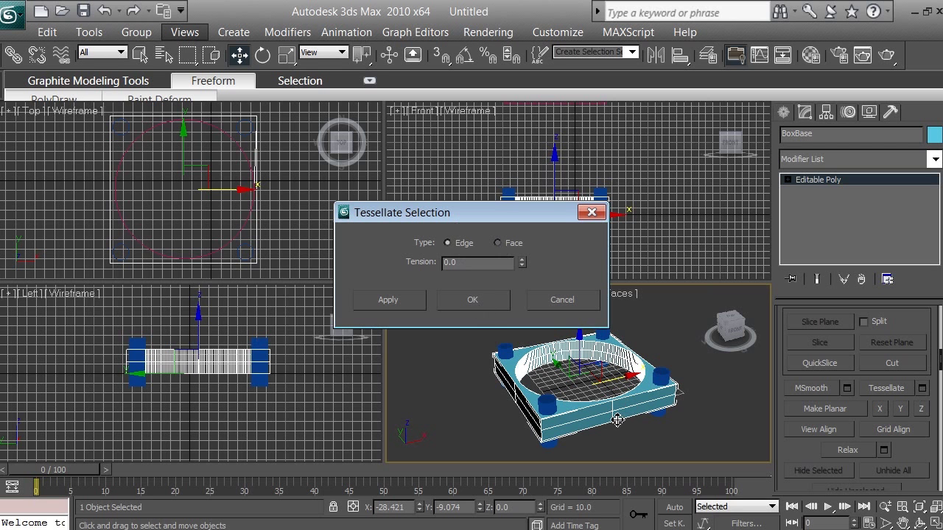
{"action": "left_click", "coordinate": [489, 302]}
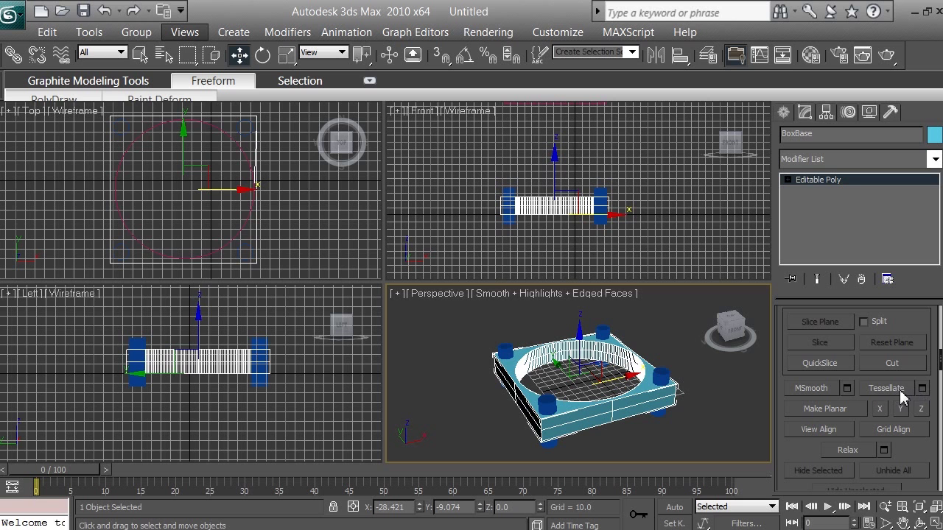
Step: Try a Tessellate modifier on the BoxBase frame and remove it from the modifier stack
{"action": "left_click", "coordinate": [935, 159]}
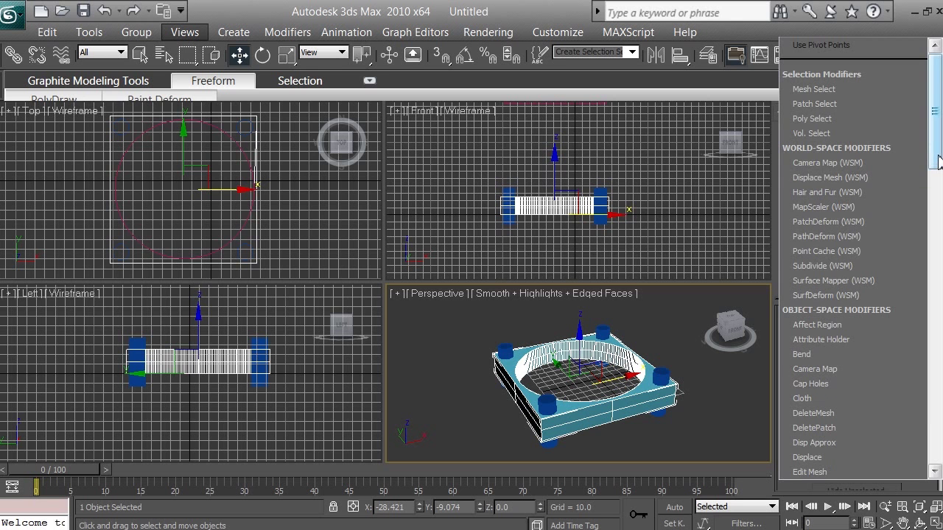
{"action": "left_click_drag", "start_coordinate": [937, 160], "coordinate": [938, 415]}
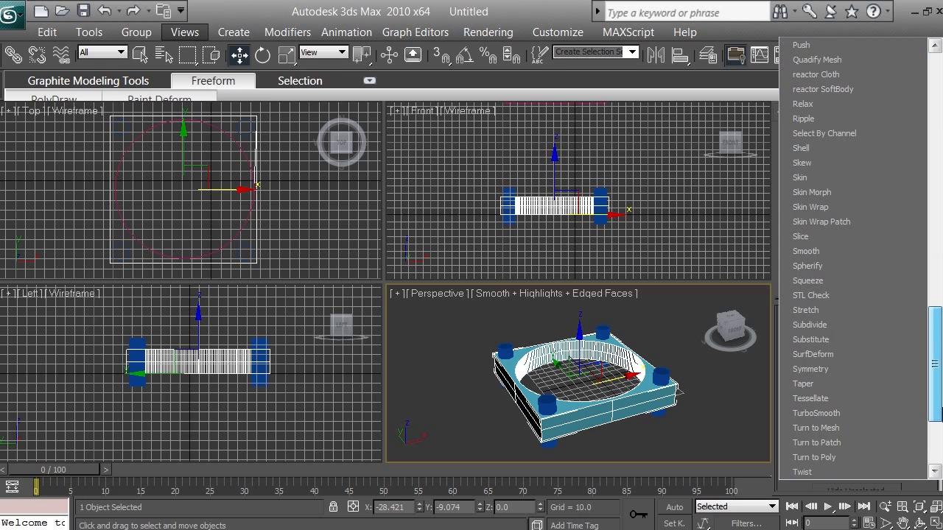
{"action": "left_click", "coordinate": [860, 400]}
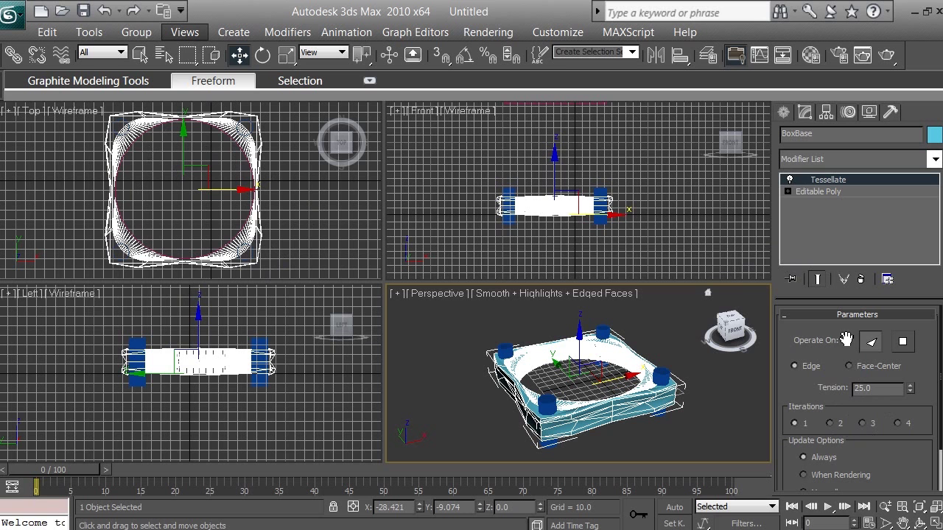
{"action": "right_click", "coordinate": [849, 184]}
{"action": "left_click", "coordinate": [770, 207]}
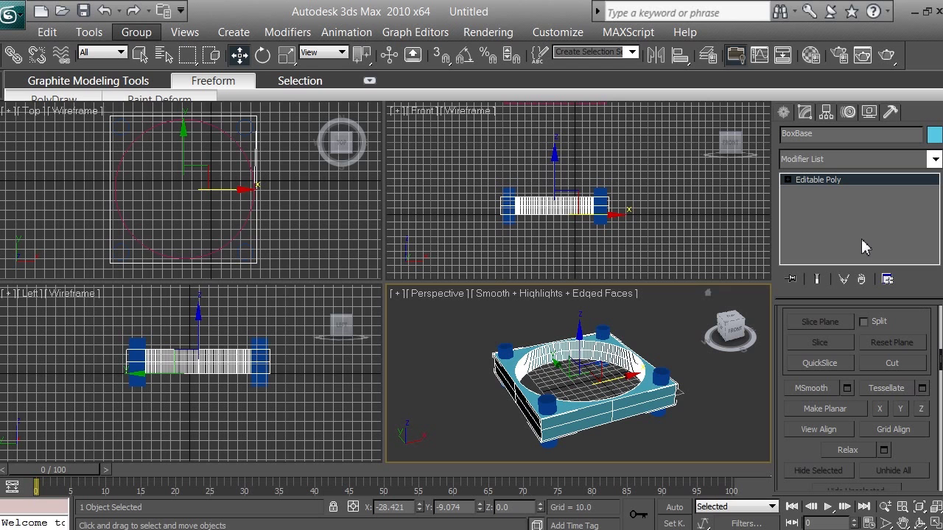
Step: Tessellate the BoxBase mesh a second time, again with the Edge type and tension 0.0
{"action": "left_click", "coordinate": [921, 389]}
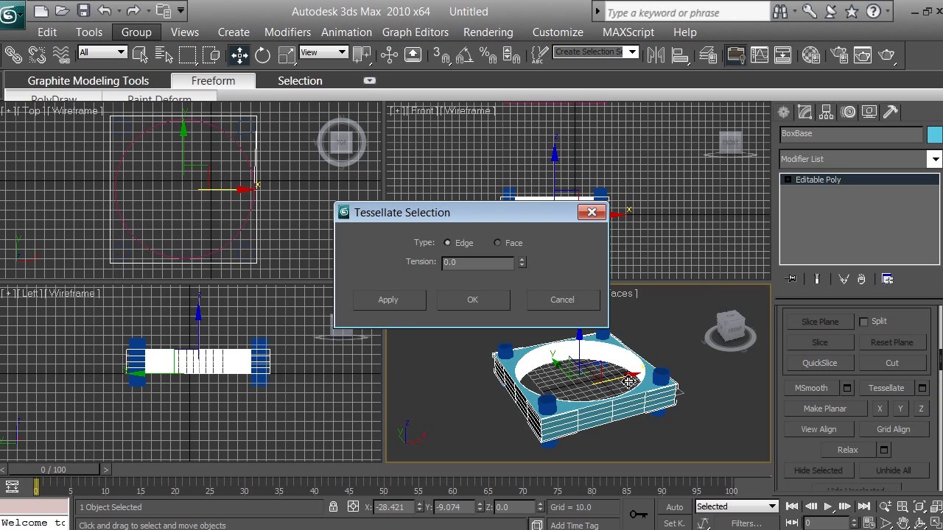
{"action": "left_click", "coordinate": [475, 301]}
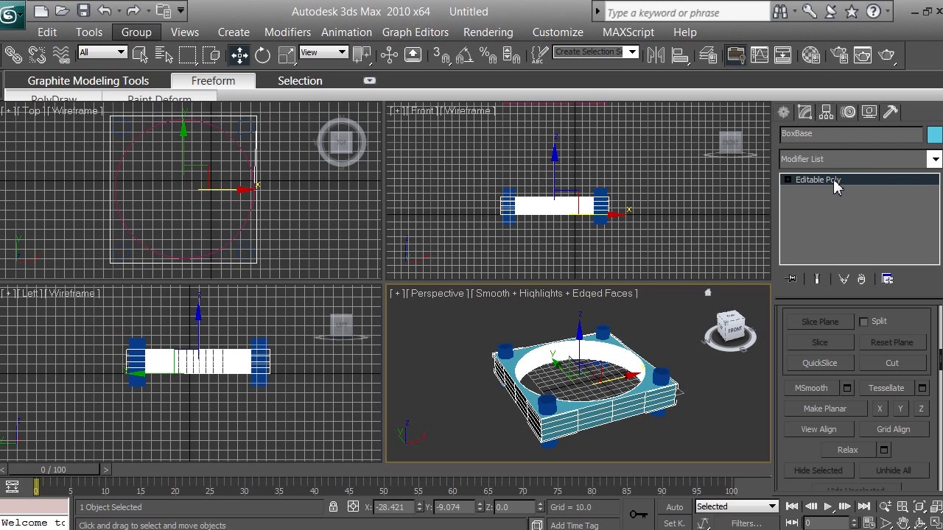
Step: Subtract the lower-right corner cylinder from the tessellated BoxBase frame with a Boolean compound object, using Subtraction (A-B) and Move for operand B
{"action": "left_click", "coordinate": [783, 112]}
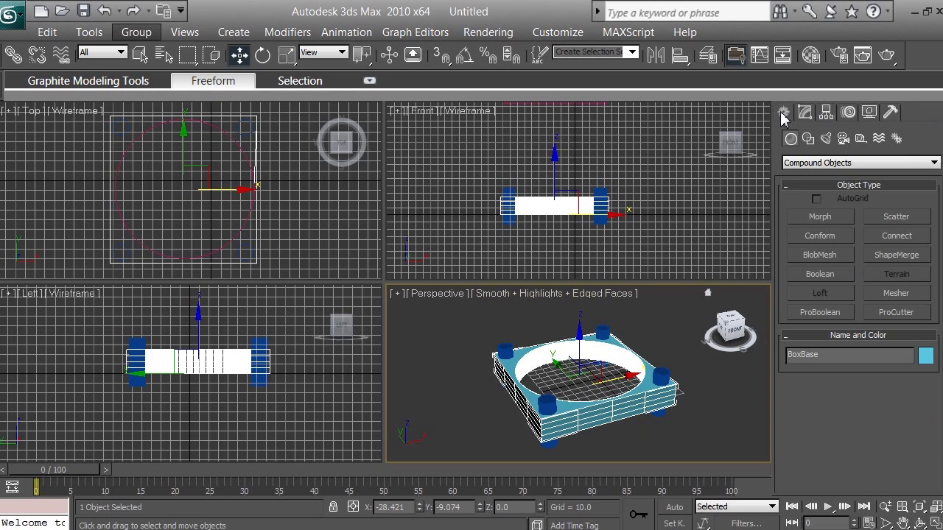
{"action": "left_click", "coordinate": [829, 274]}
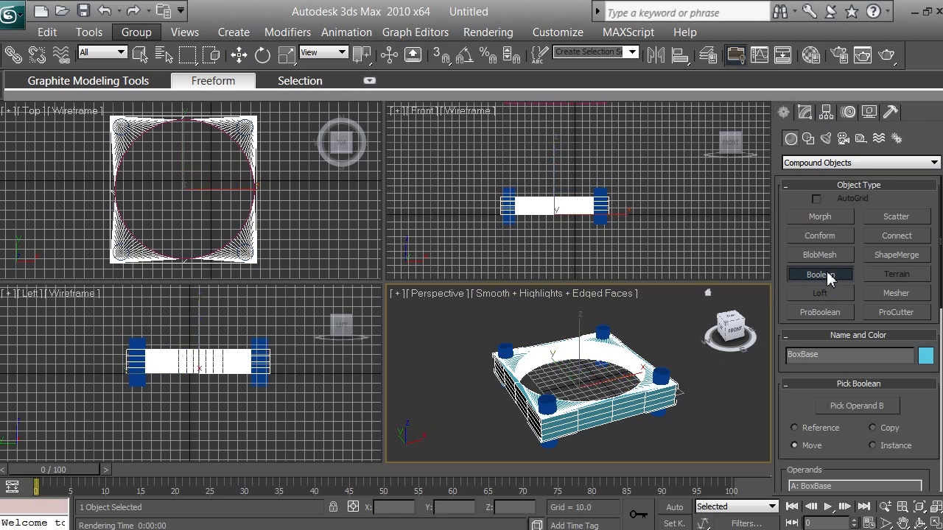
{"action": "left_click", "coordinate": [867, 406]}
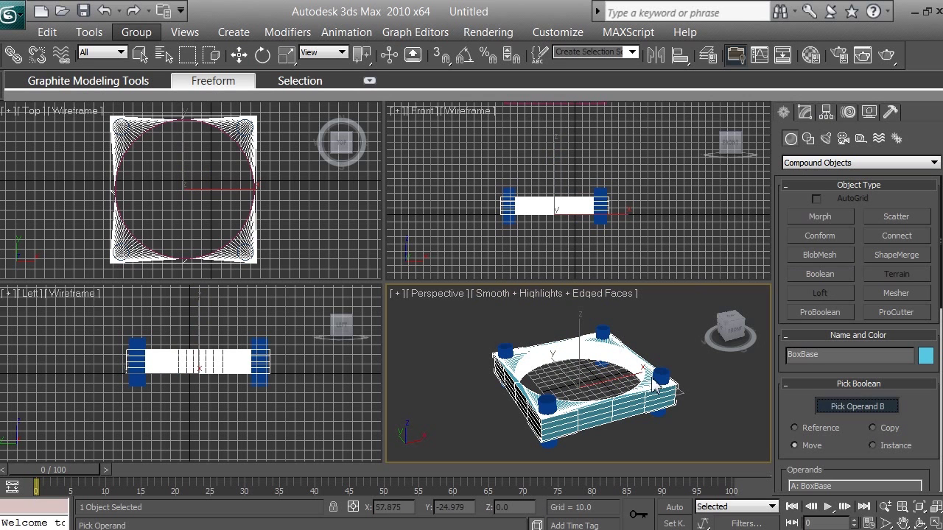
{"action": "left_click", "coordinate": [662, 377]}
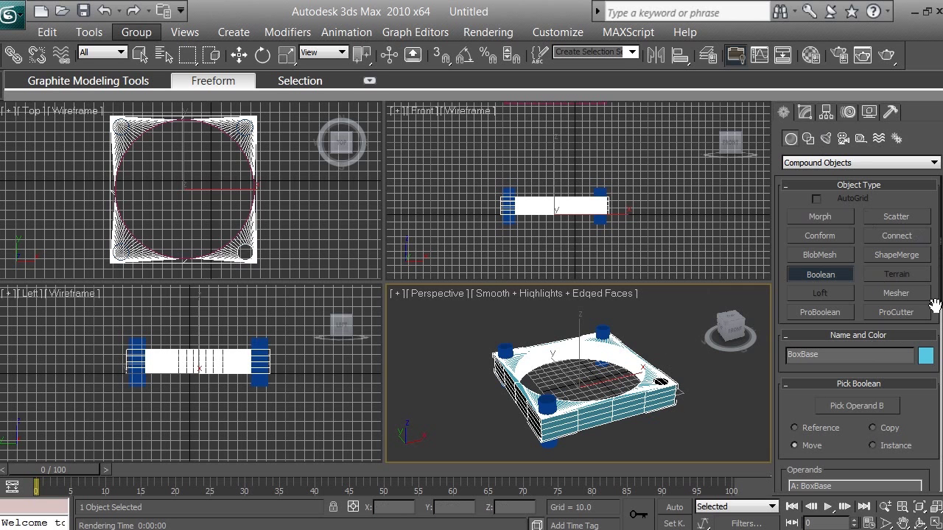
{"action": "scroll", "coordinate": [941, 305], "scroll_direction": "down", "scroll_amount": 2}
{"action": "left_click_drag", "start_coordinate": [940, 305], "coordinate": [940, 427]}
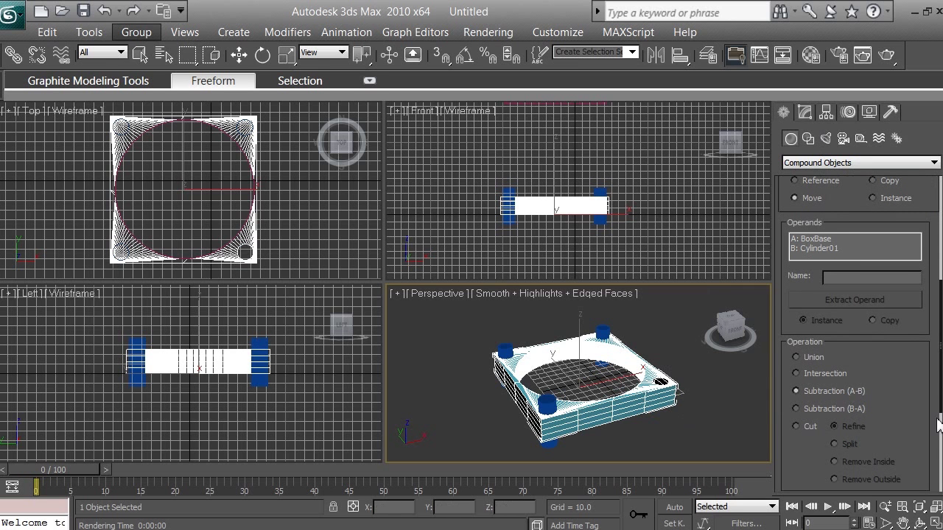
{"action": "left_click_drag", "start_coordinate": [941, 412], "coordinate": [941, 293]}
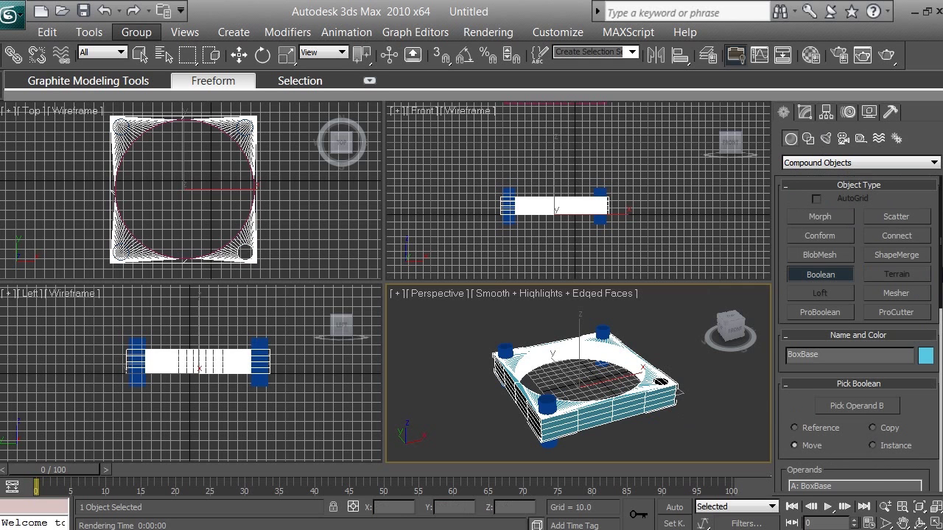
{"action": "left_click", "coordinate": [808, 113]}
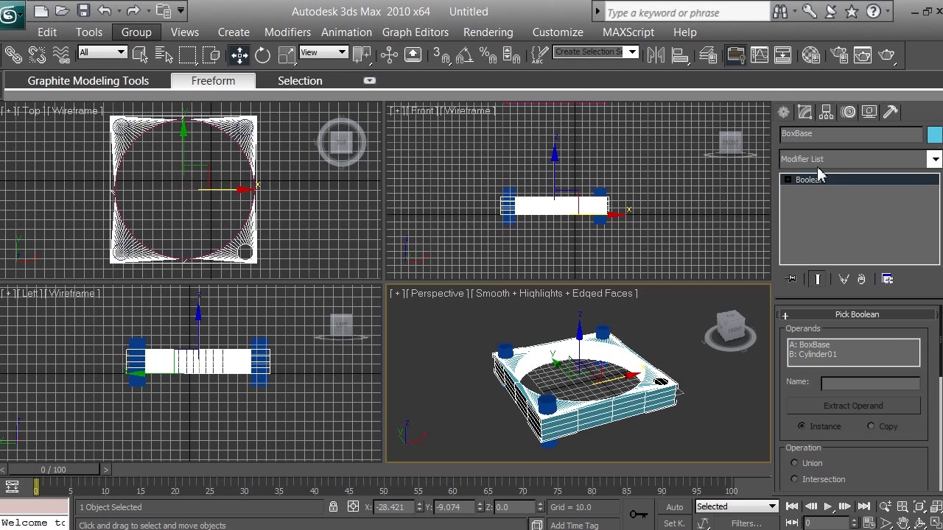